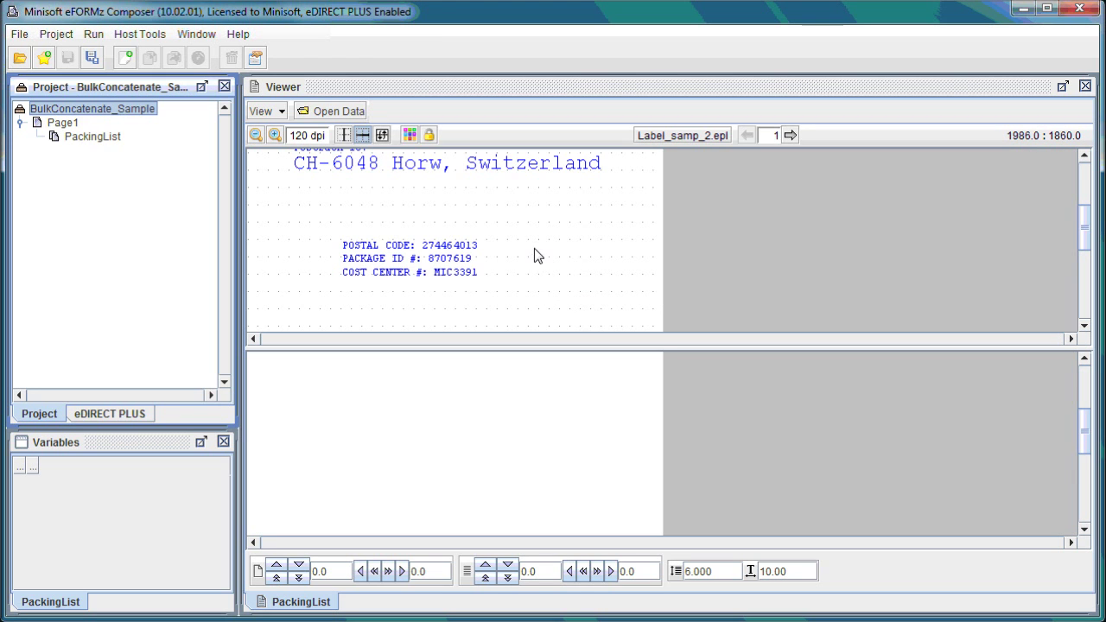
Add a variable, 21 characters wide and repeated 7 times, over the block containing the postal code, package ID and cost center lines
scroll(535, 248, up, 3)
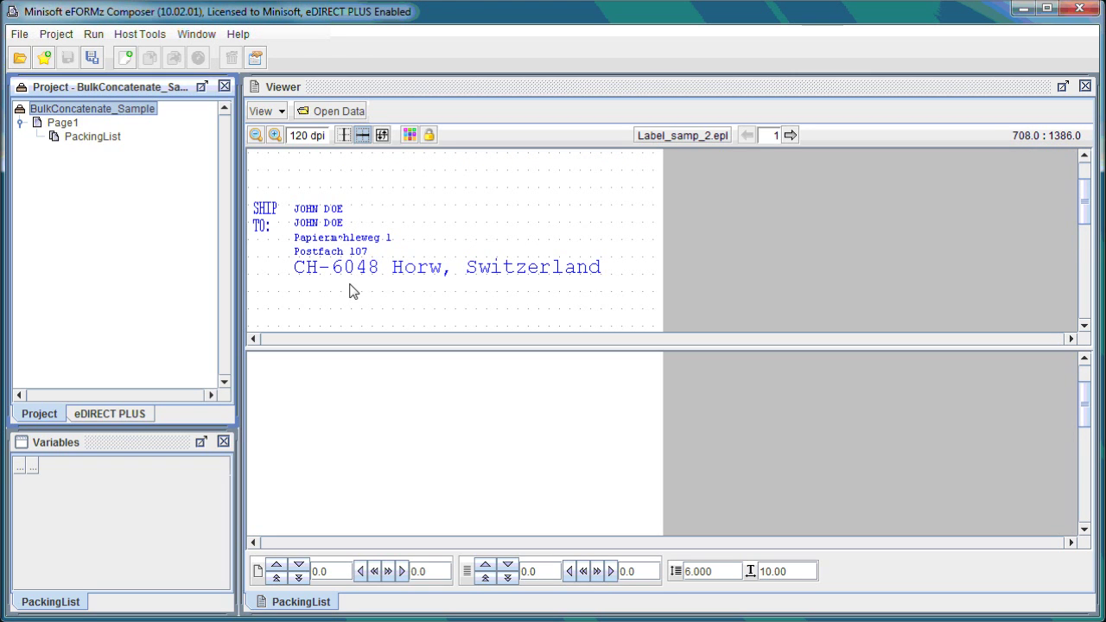
scroll(470, 246, down, 2)
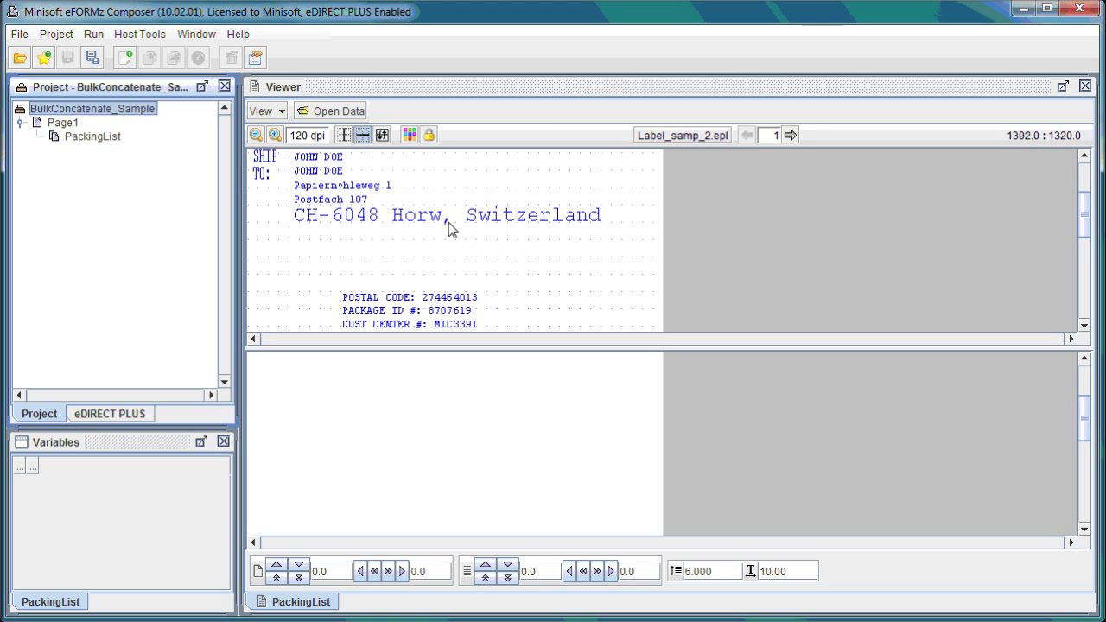
scroll(456, 226, down, 3)
scroll(415, 223, up, 5)
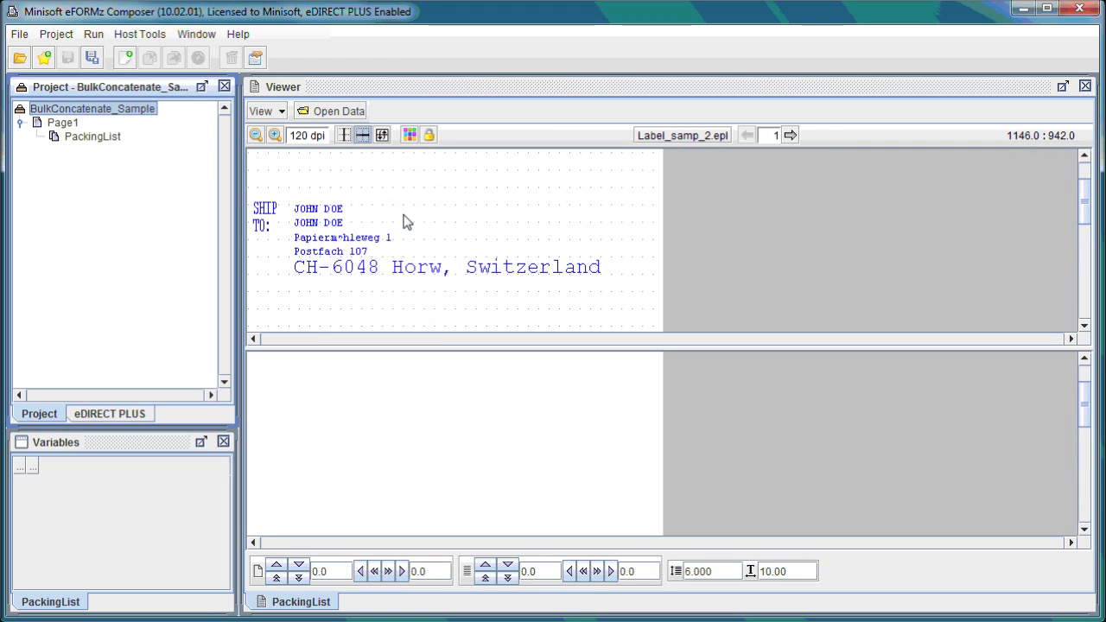
scroll(571, 259, down, 4)
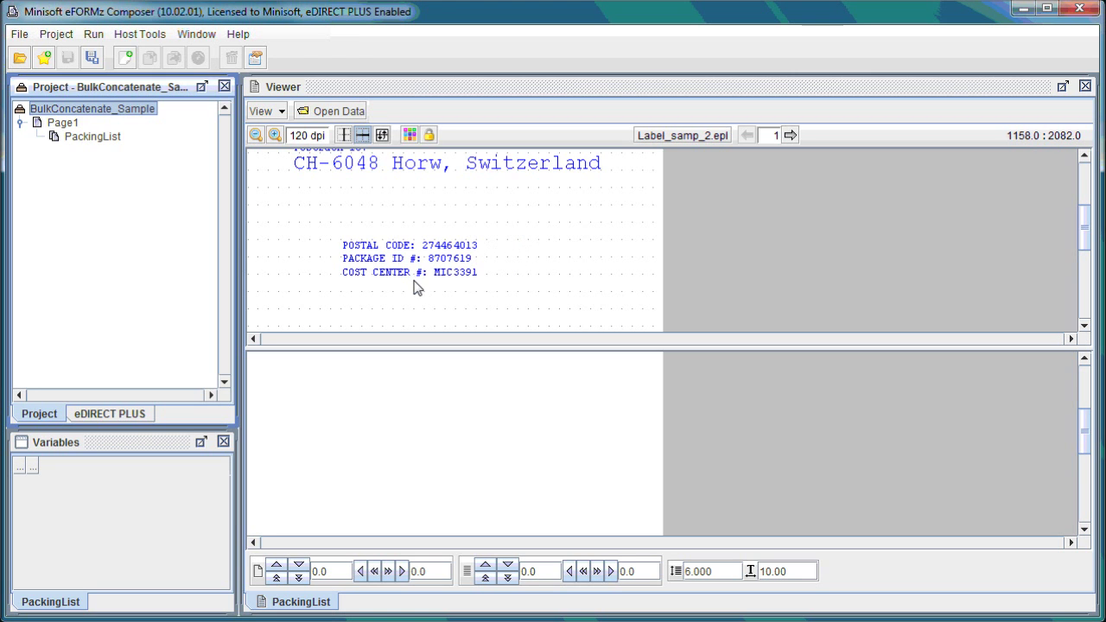
drag(341, 221, 558, 325)
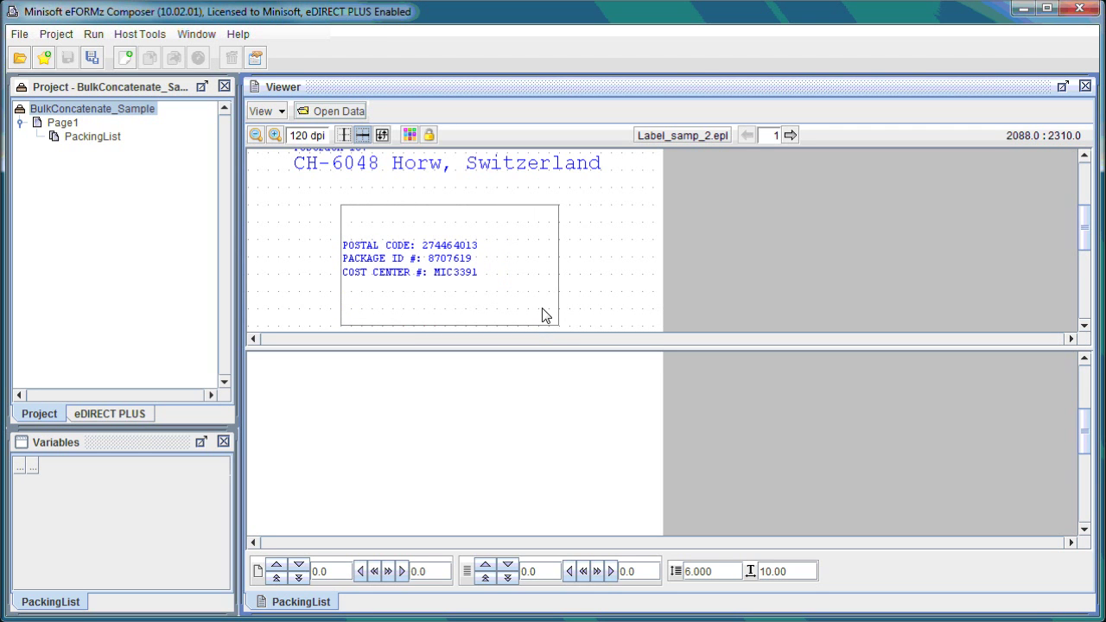
right_click(461, 253)
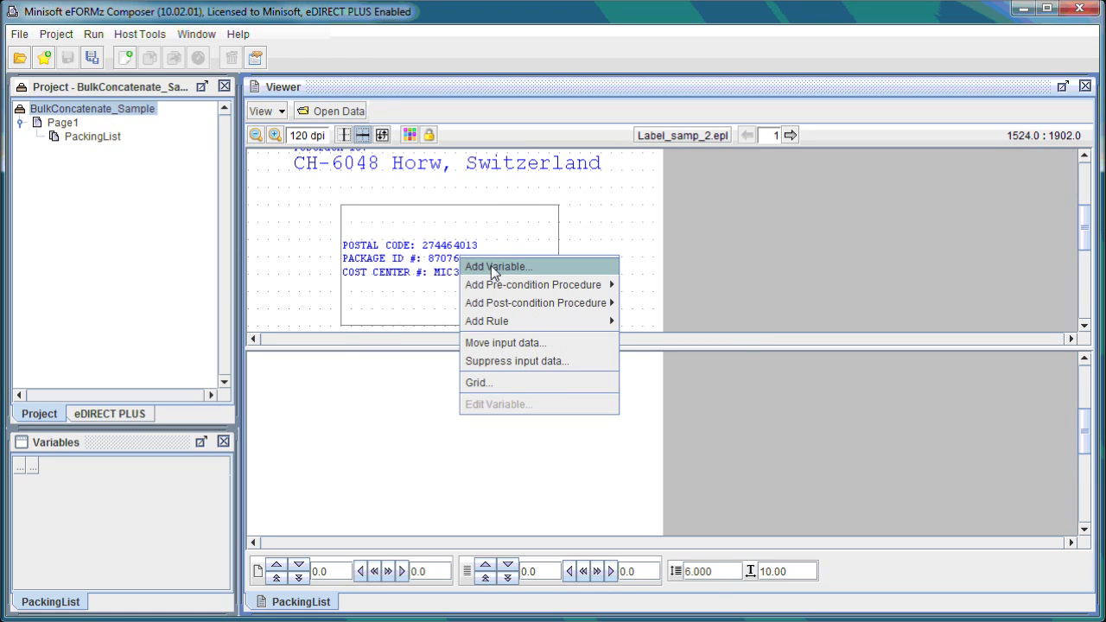
click(491, 265)
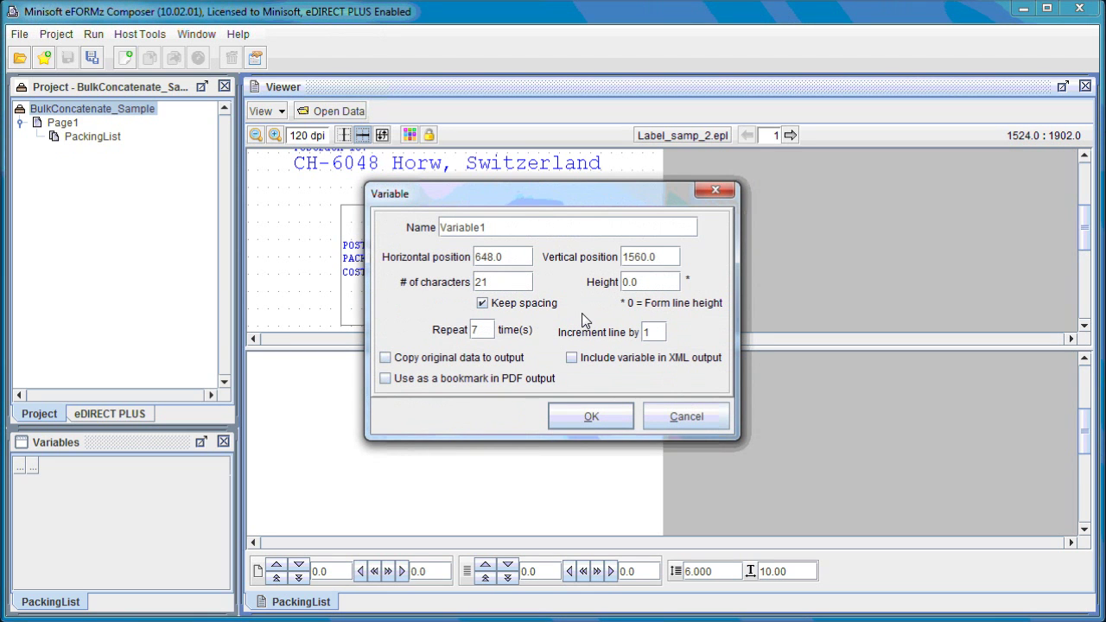
click(590, 417)
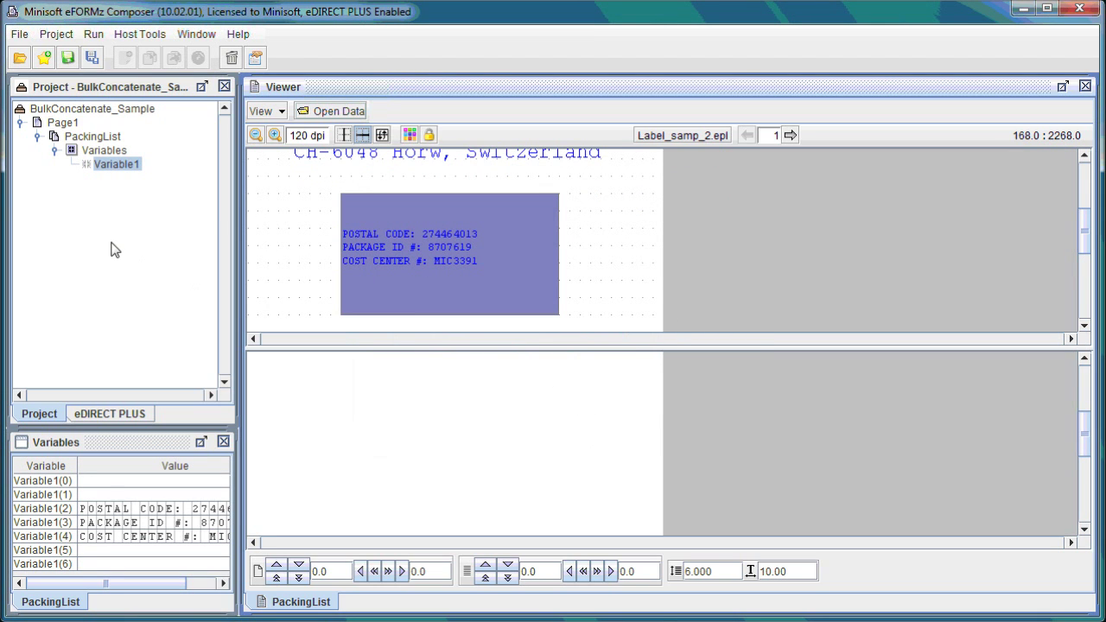
Add a Replace function to Variable1 that replaces the constant "POSTAL CODE:" with "X"
right_click(100, 171)
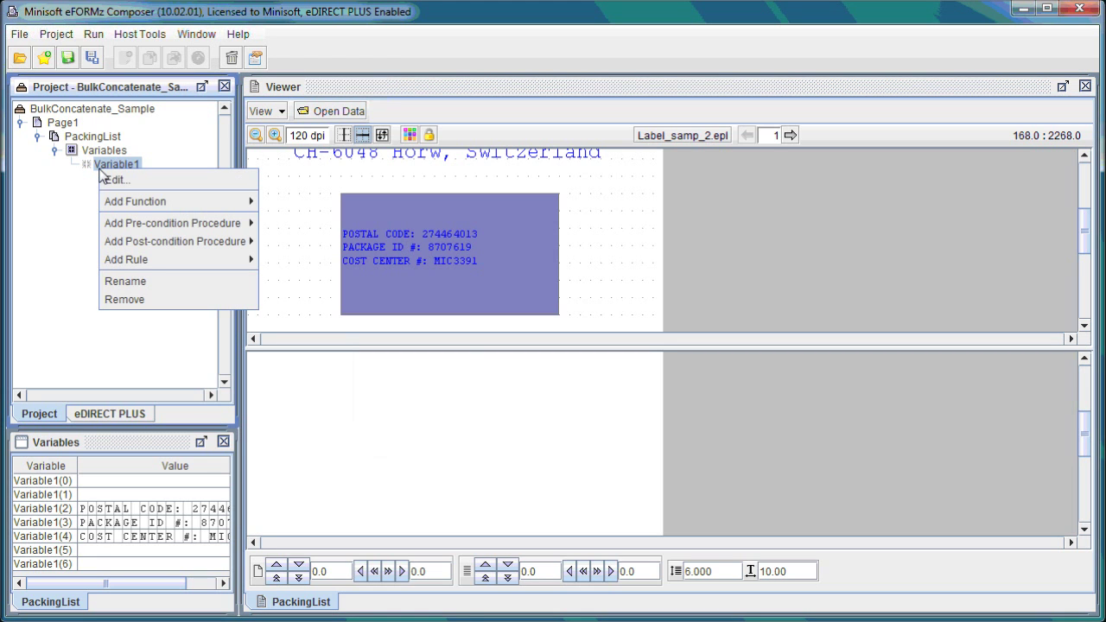
mouse_move(125, 203)
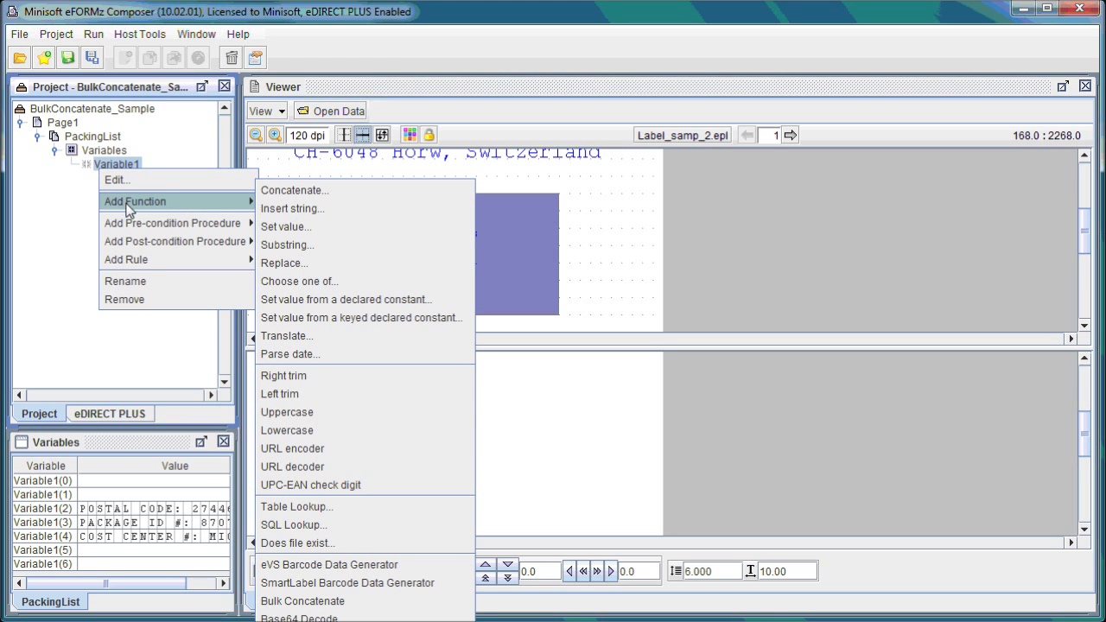
click(283, 262)
drag(493, 222, 421, 336)
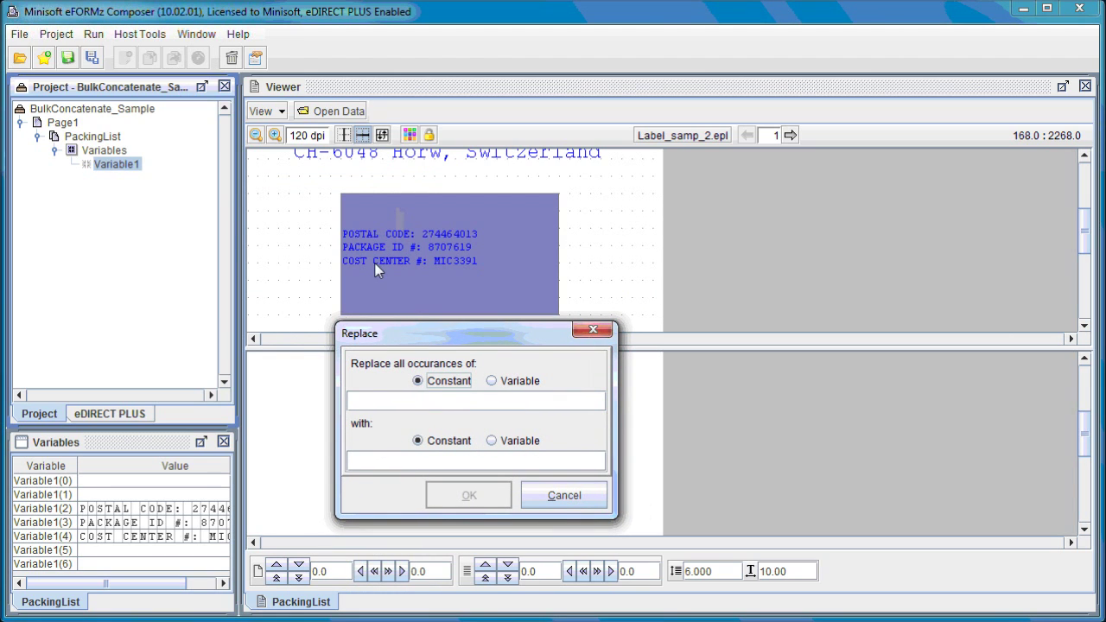
click(399, 405)
key(Caps_Lock)
key(Caps_Lock)
text(POSTAL CODE:)
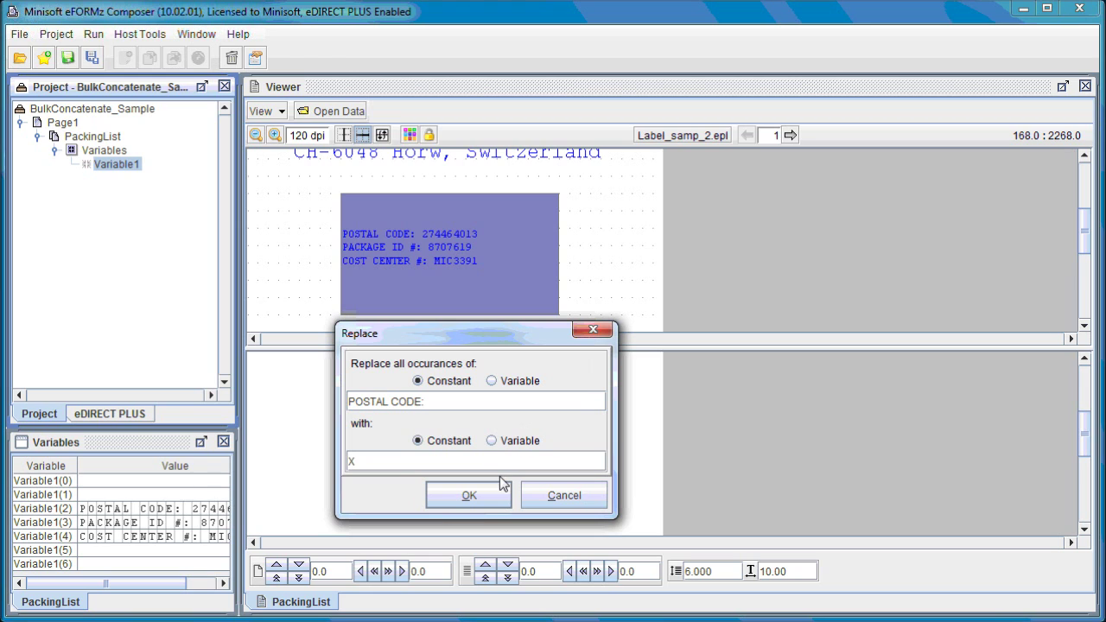
click(467, 496)
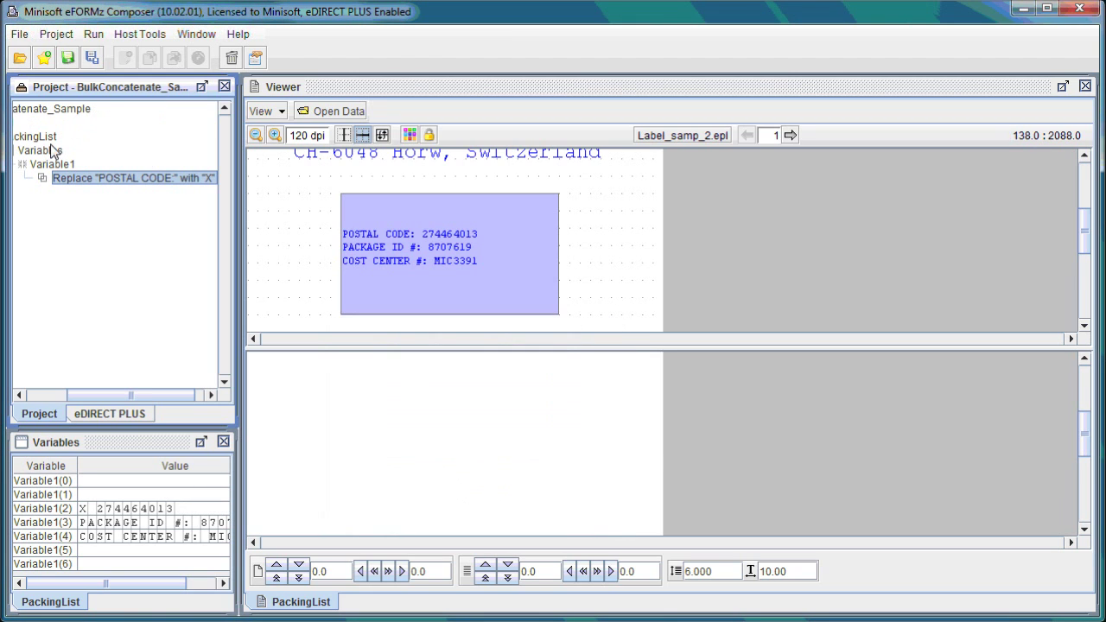
Add another Replace function to Variable1 that replaces the constant "COST CENTER #:" with "X"
right_click(72, 165)
mouse_move(99, 192)
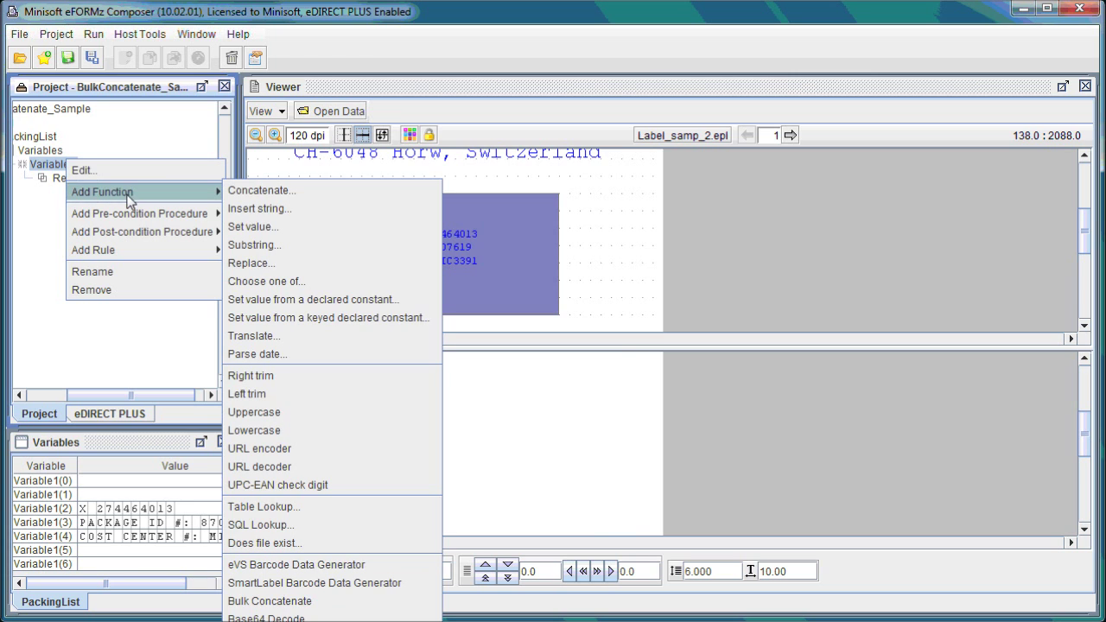
click(253, 262)
drag(539, 222, 482, 307)
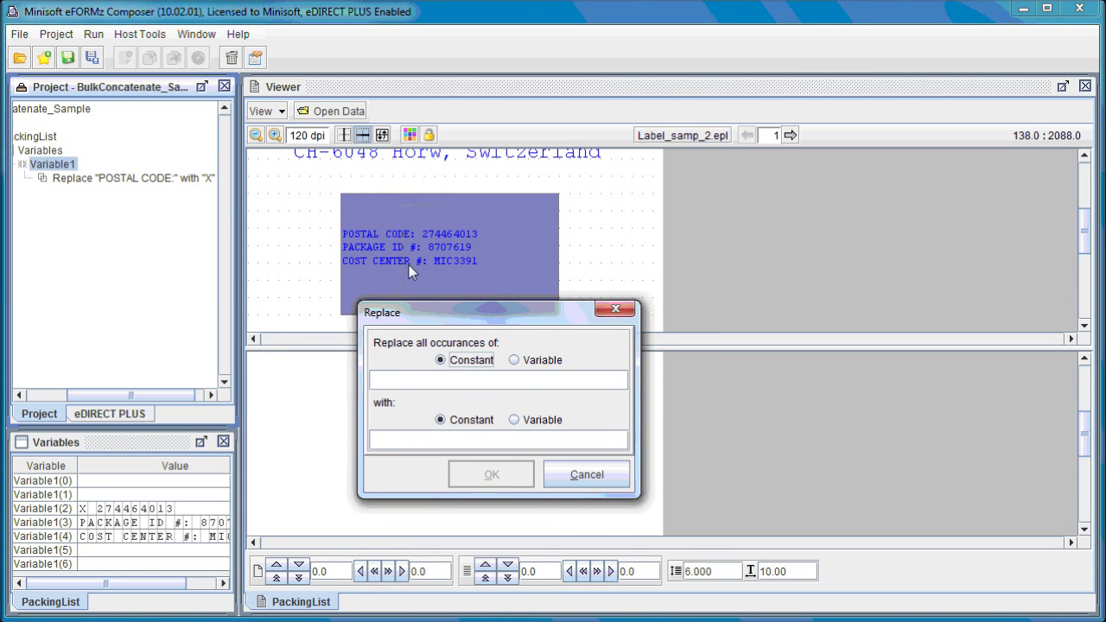
click(410, 376)
text(COST CENTER)
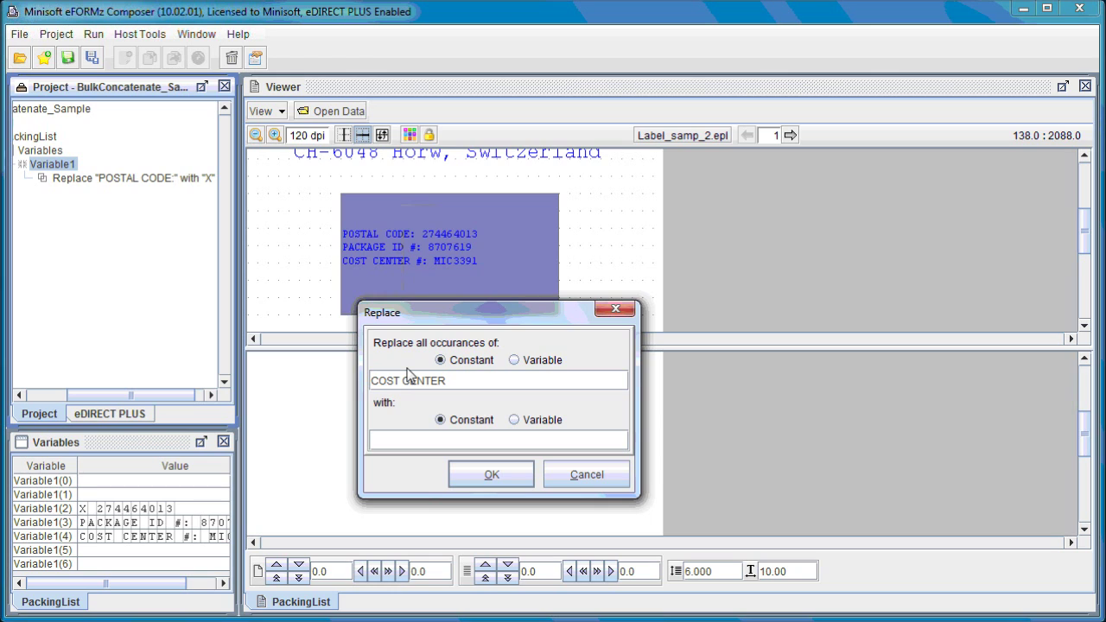
text( #:)
click(468, 439)
text(X)
click(491, 472)
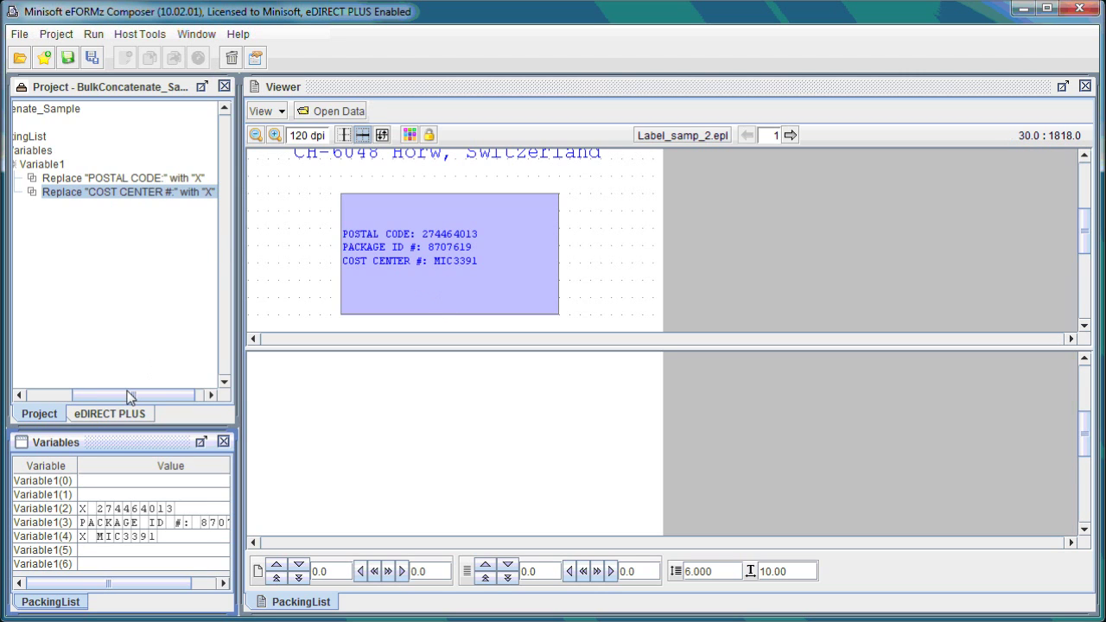
Add a Substring function to Variable1 starting at character position 13 for 100 characters
drag(133, 398, 120, 399)
right_click(83, 166)
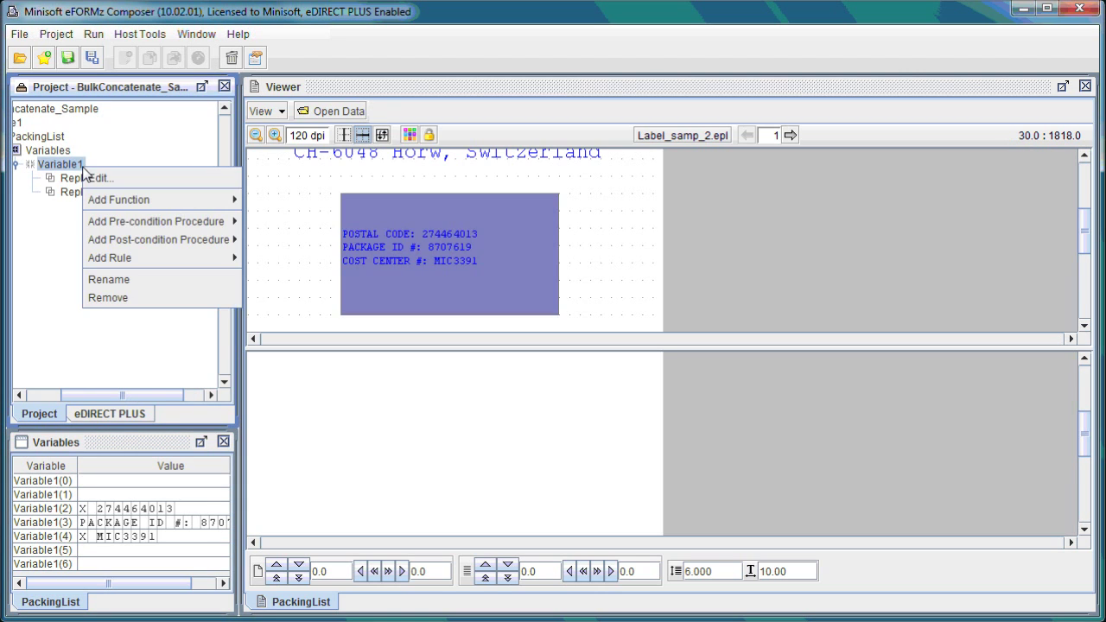
mouse_move(164, 202)
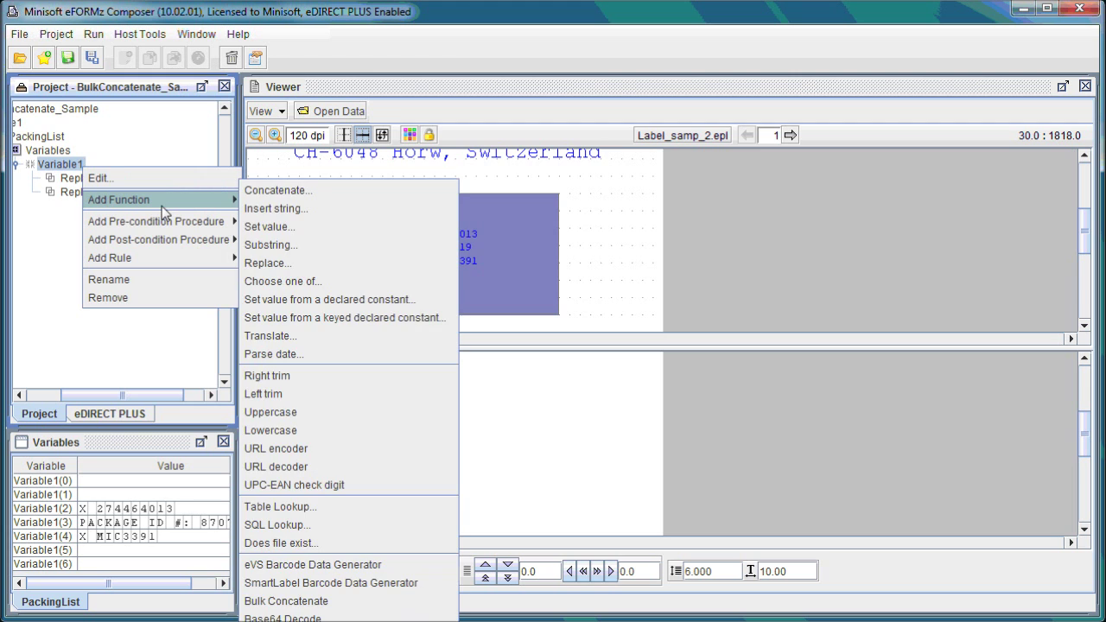
click(287, 246)
drag(469, 227, 380, 326)
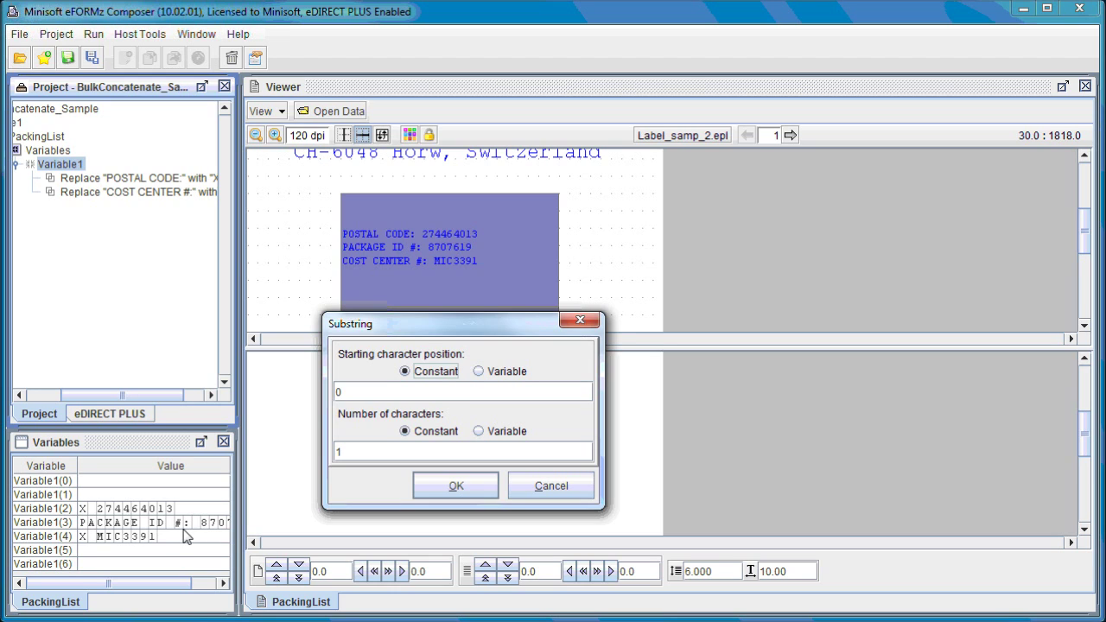
click(357, 394)
key(BackSpace)
text(13)
click(451, 486)
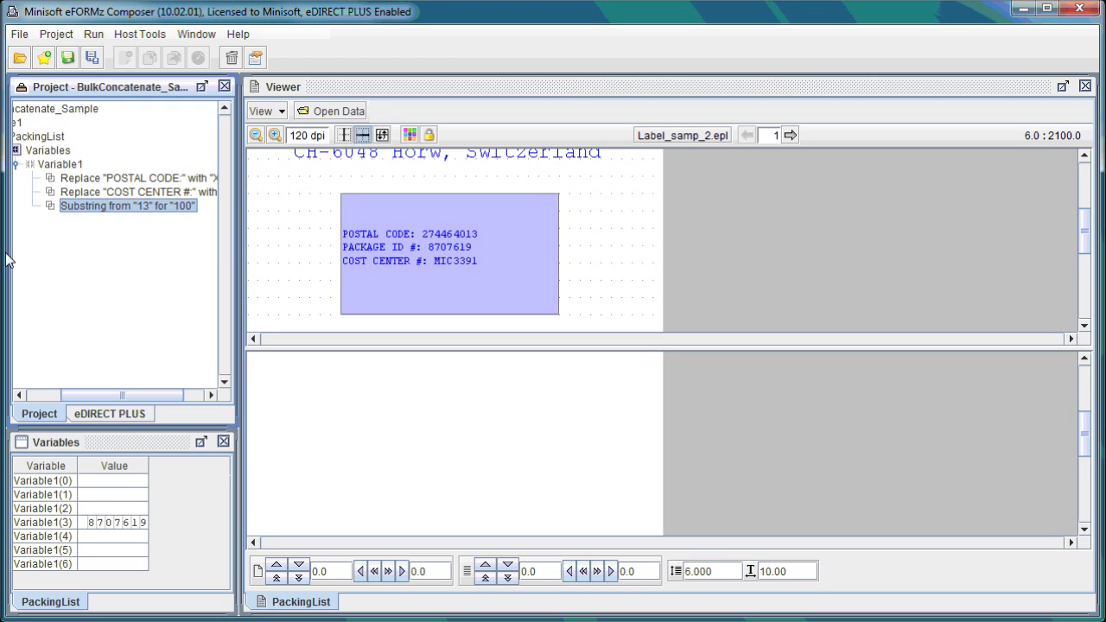
Add a Left trim function to Variable1 after the substring function
right_click(76, 166)
mouse_move(149, 201)
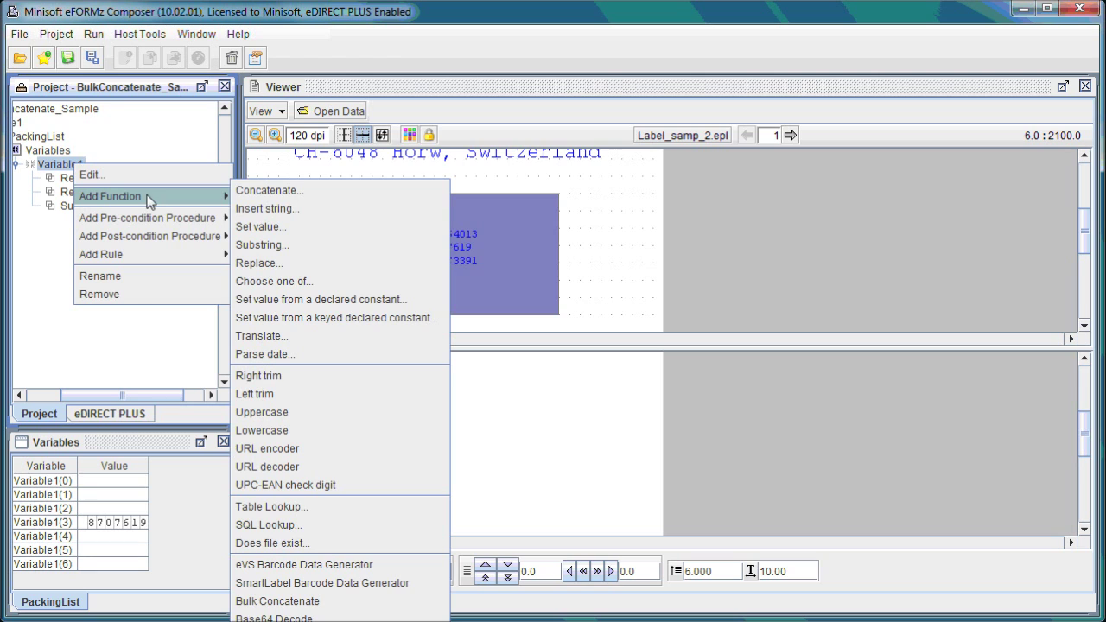
click(258, 392)
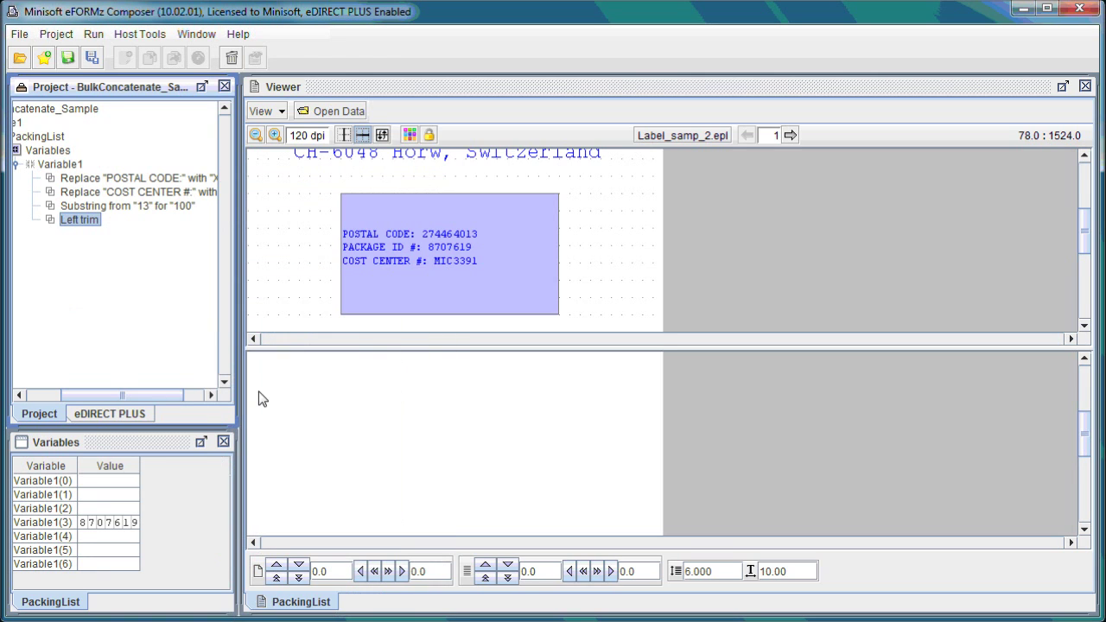
click(140, 448)
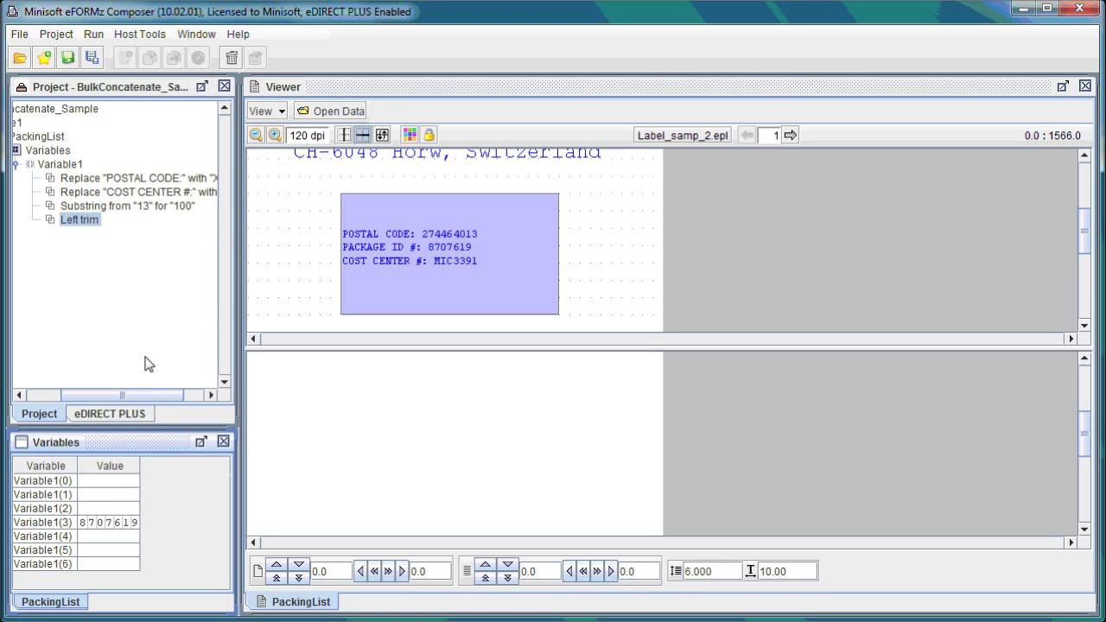
Add a second variable by position to the PackingList form, keeping the default settings
drag(117, 397, 109, 398)
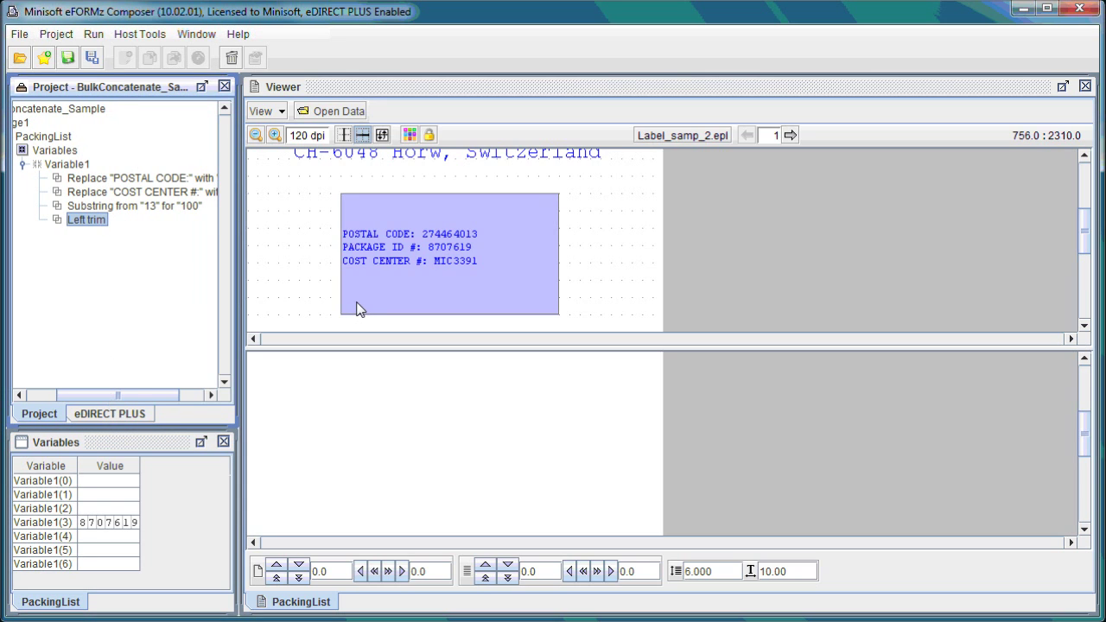
right_click(67, 143)
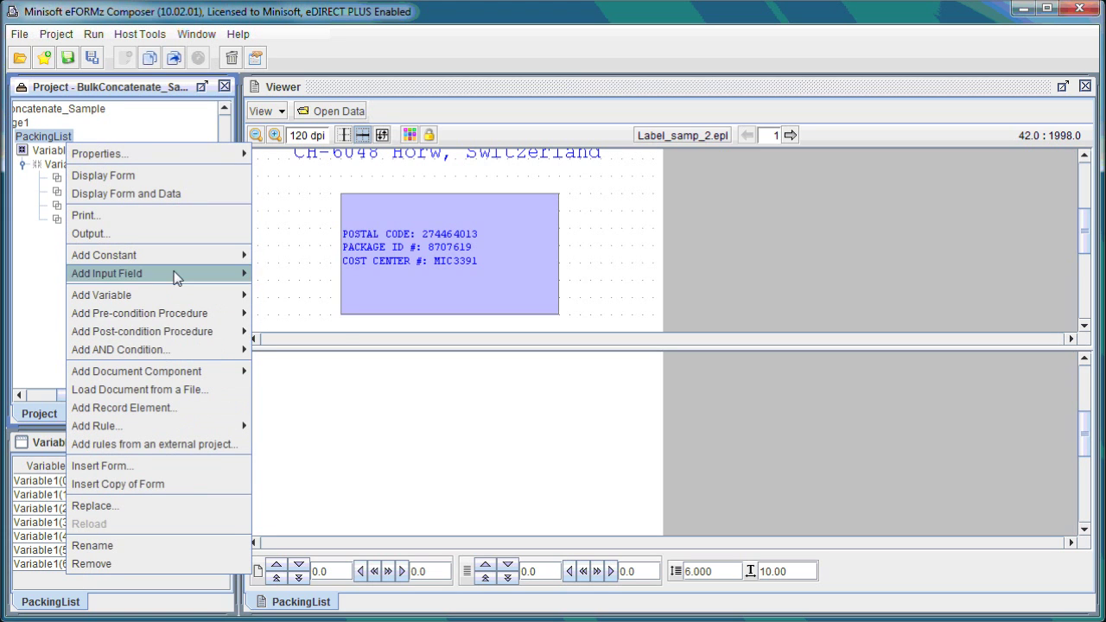
mouse_move(199, 294)
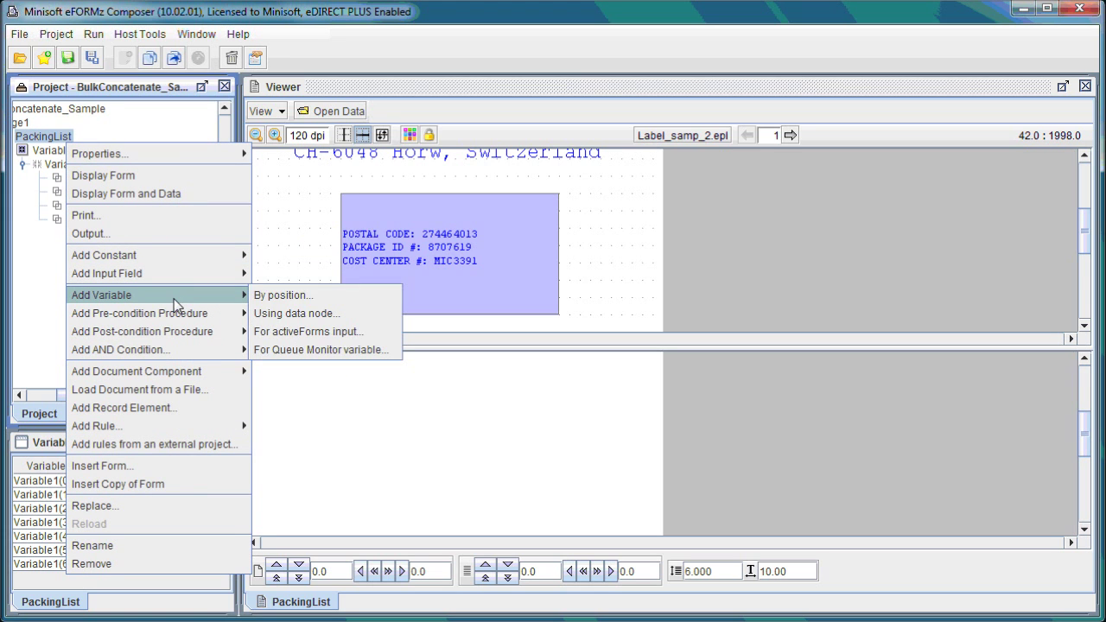
click(300, 295)
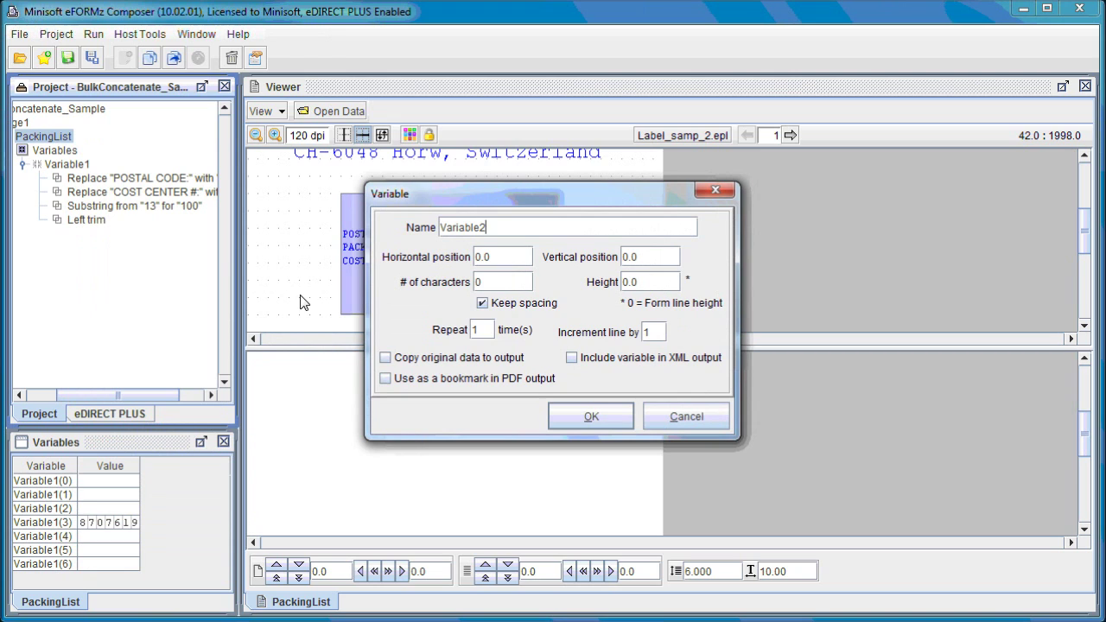
click(585, 415)
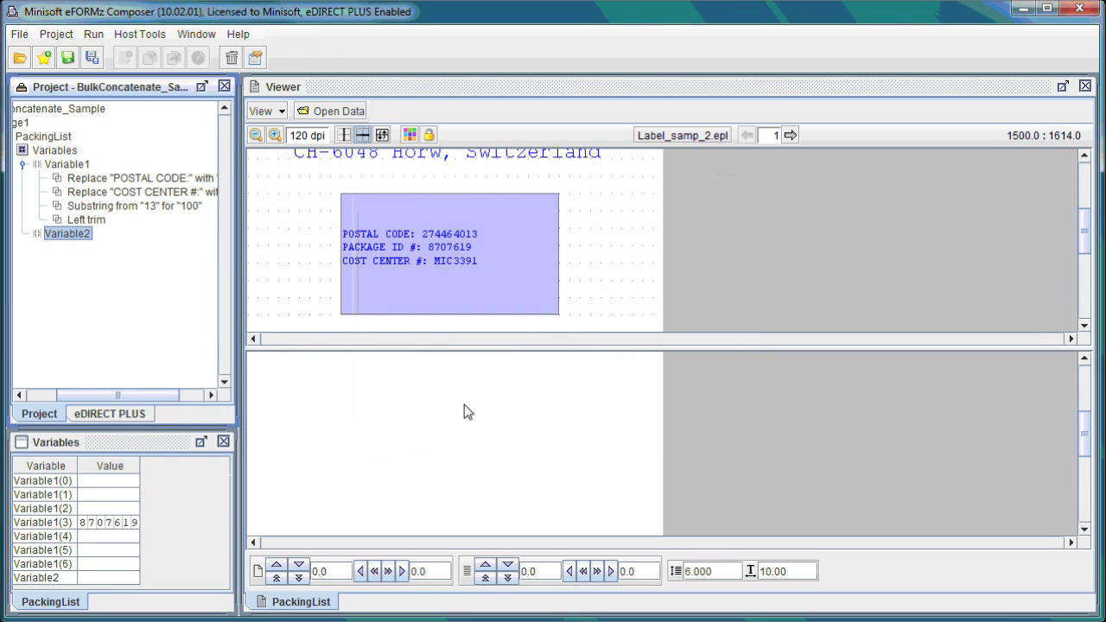
Add a Bulk Concatenate function to Variable2 using Variable1 as its source variable
right_click(89, 235)
mouse_move(160, 266)
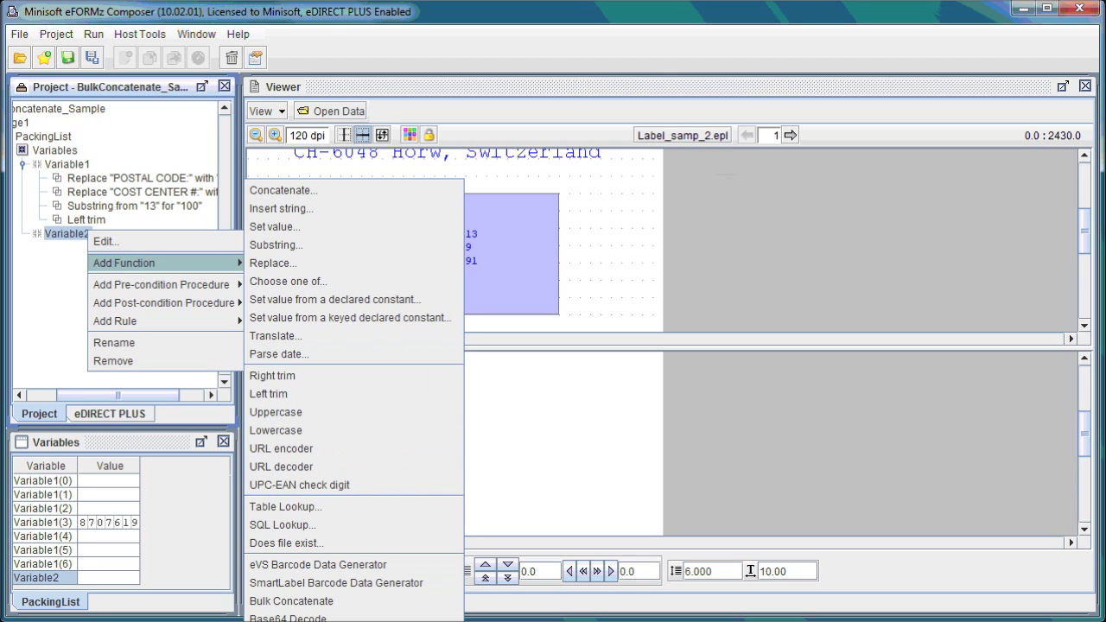
click(292, 602)
right_click(82, 236)
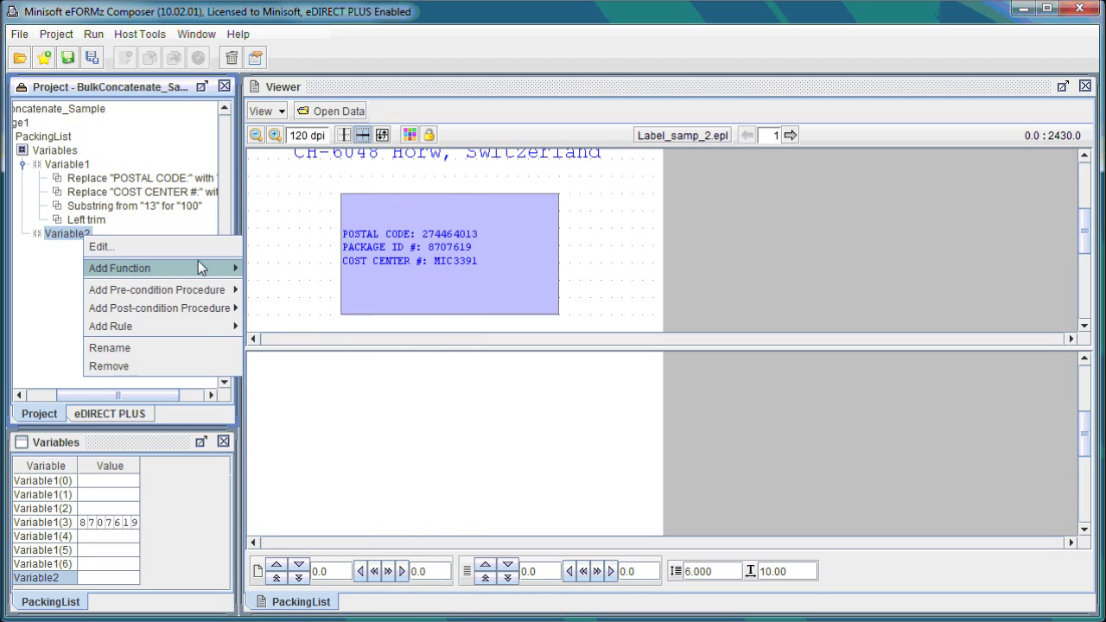
mouse_move(198, 268)
click(332, 602)
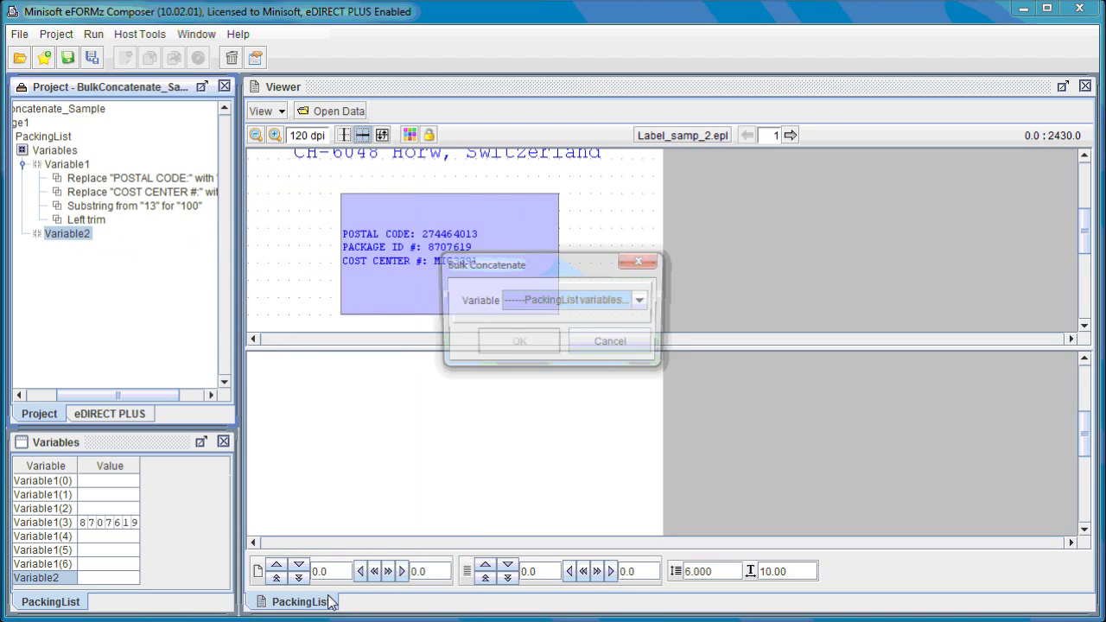
click(569, 302)
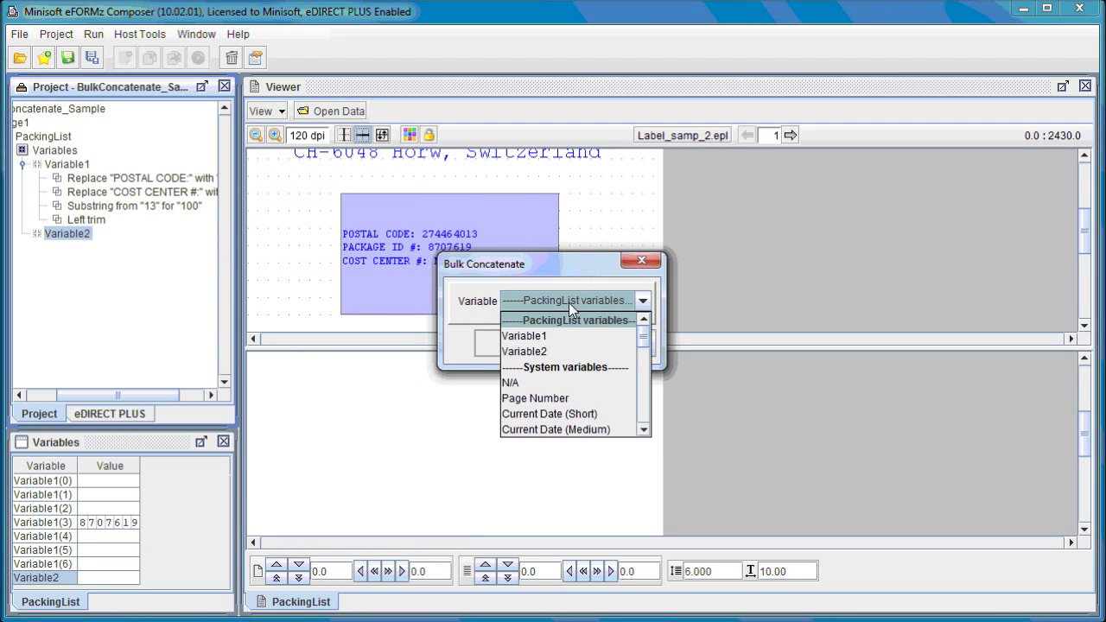
click(548, 336)
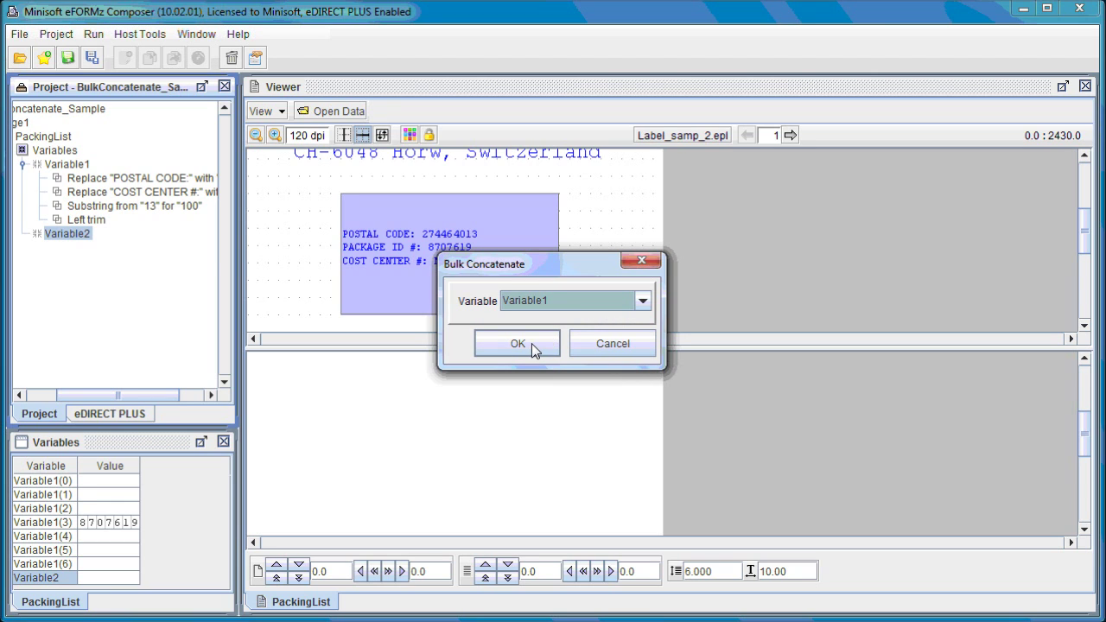
click(532, 343)
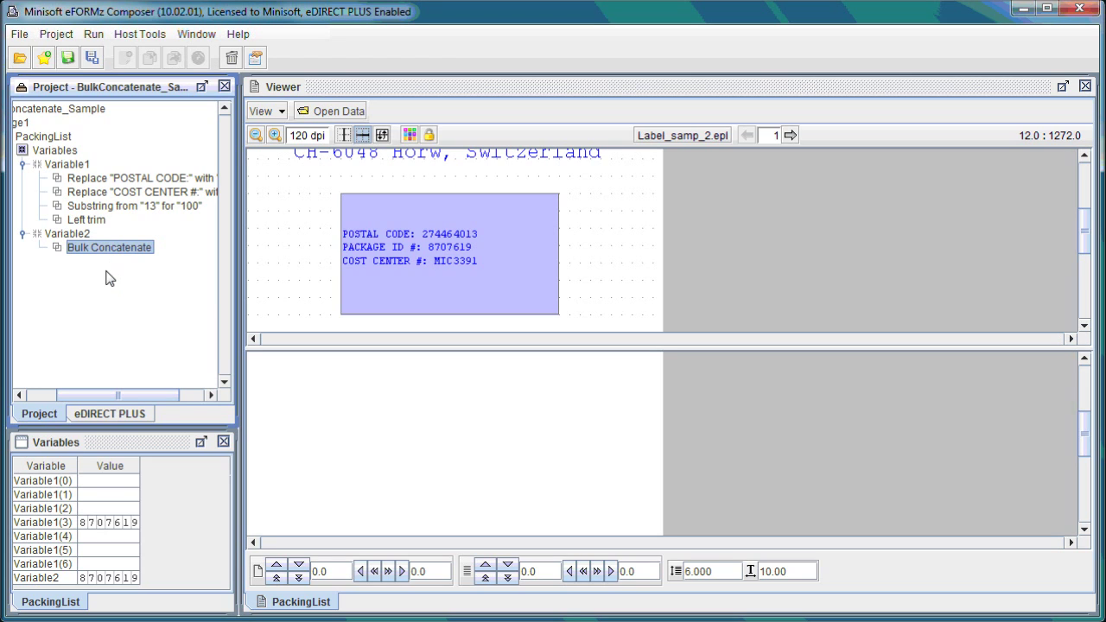
Add an Insert String function to Variable2 that inserts the constant "/minisoft/eformz_6/input/" at character position 0
right_click(87, 234)
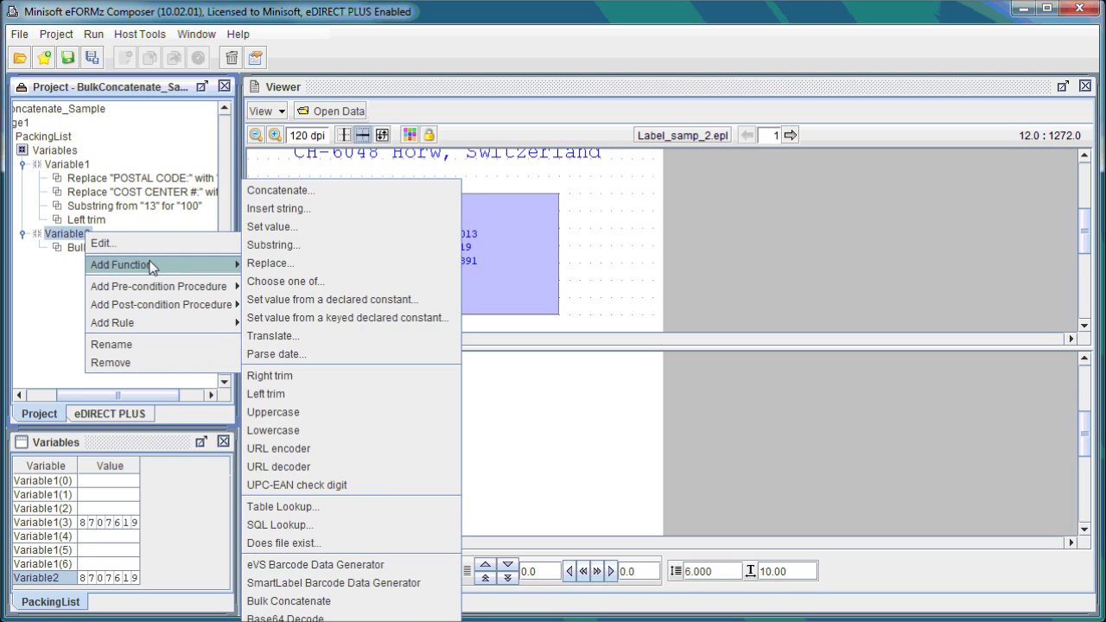
click(285, 207)
click(488, 295)
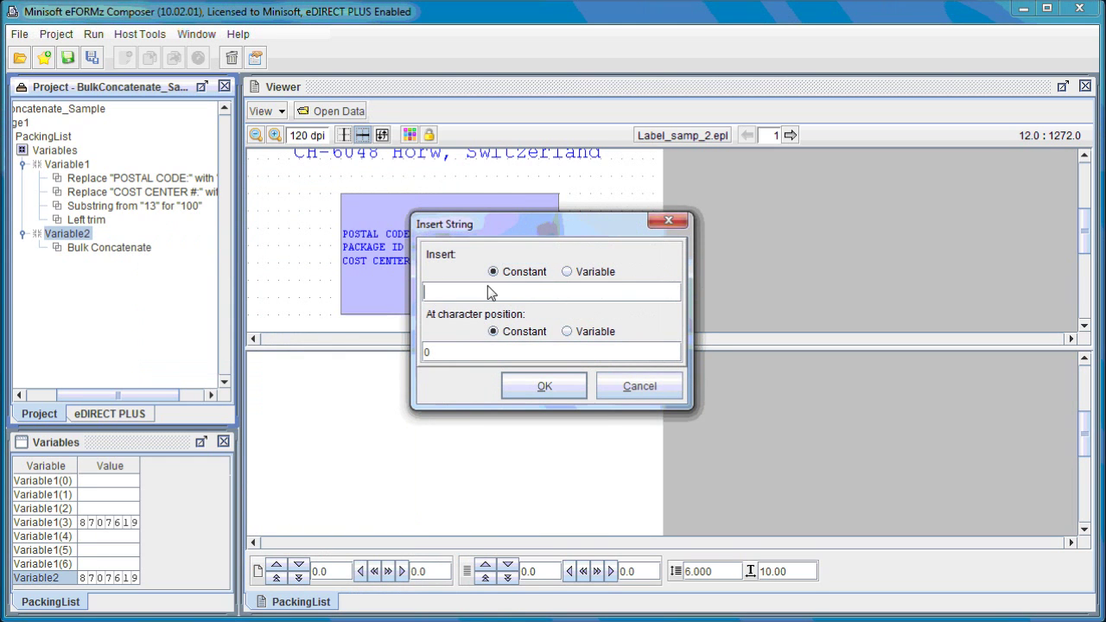
text(/MINI)
key(BackSpace)
key(BackSpace)
key(BackSpace)
key(BackSpace)
key(BackSpace)
key(BackSpace)
key(Caps_Lock)
text(minisp)
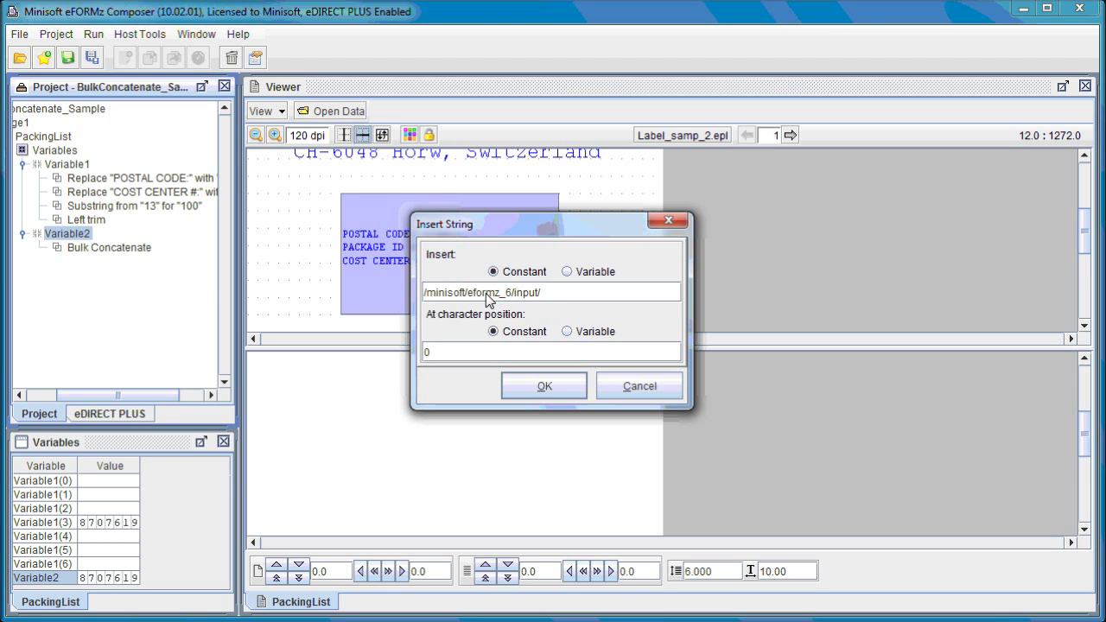
click(539, 387)
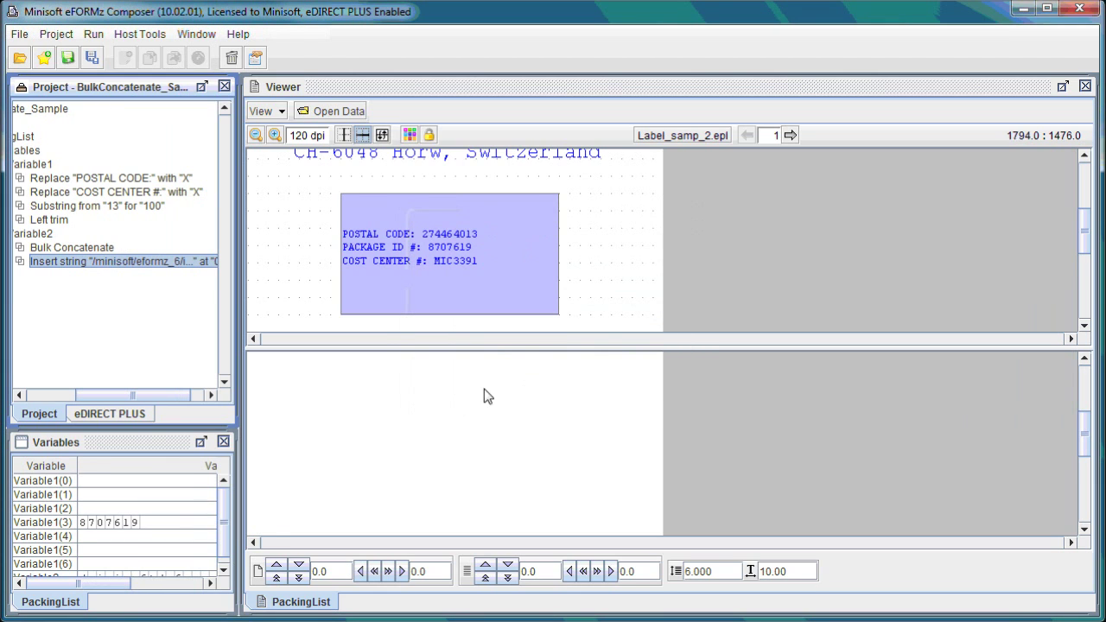
drag(132, 584, 197, 584)
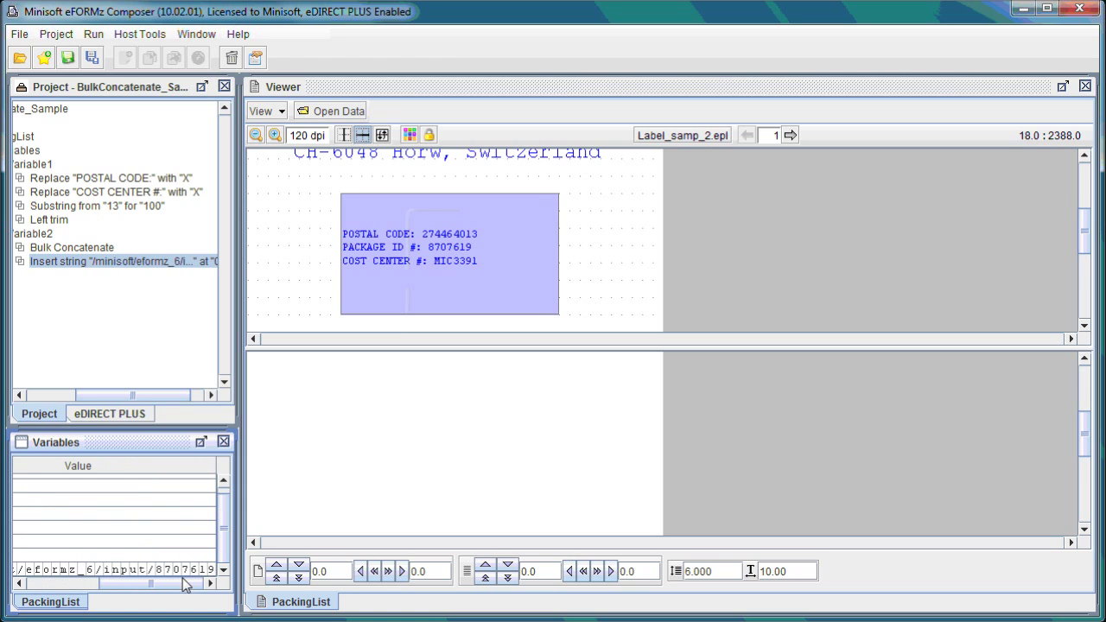
drag(186, 585, 108, 586)
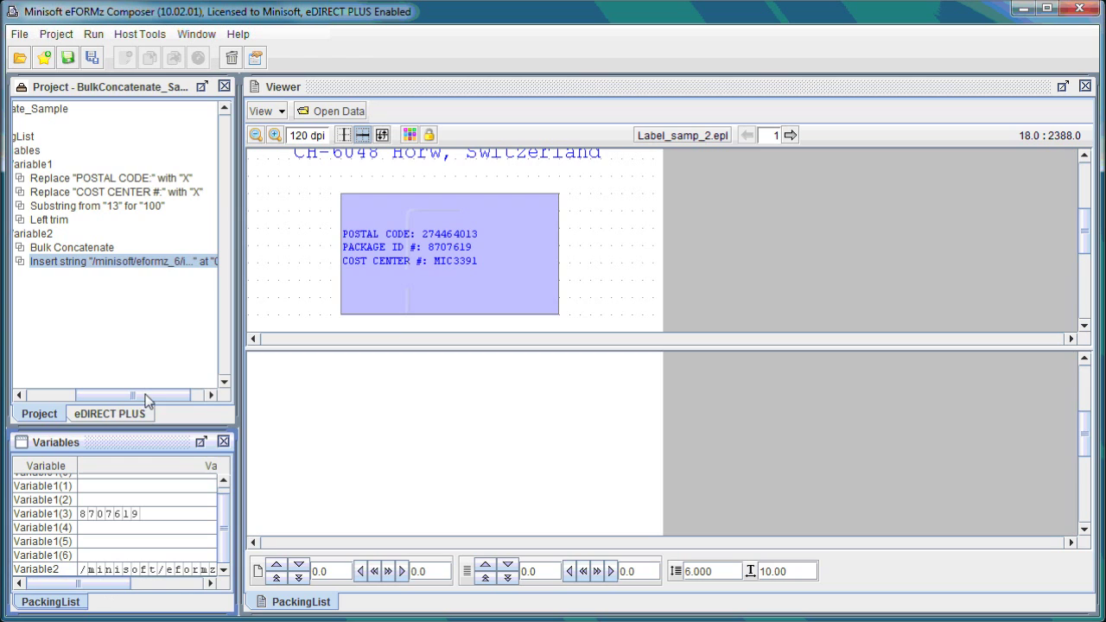
Add a Concatenate function to Variable2 that appends the constant ".xml" without a newline
drag(143, 395, 135, 396)
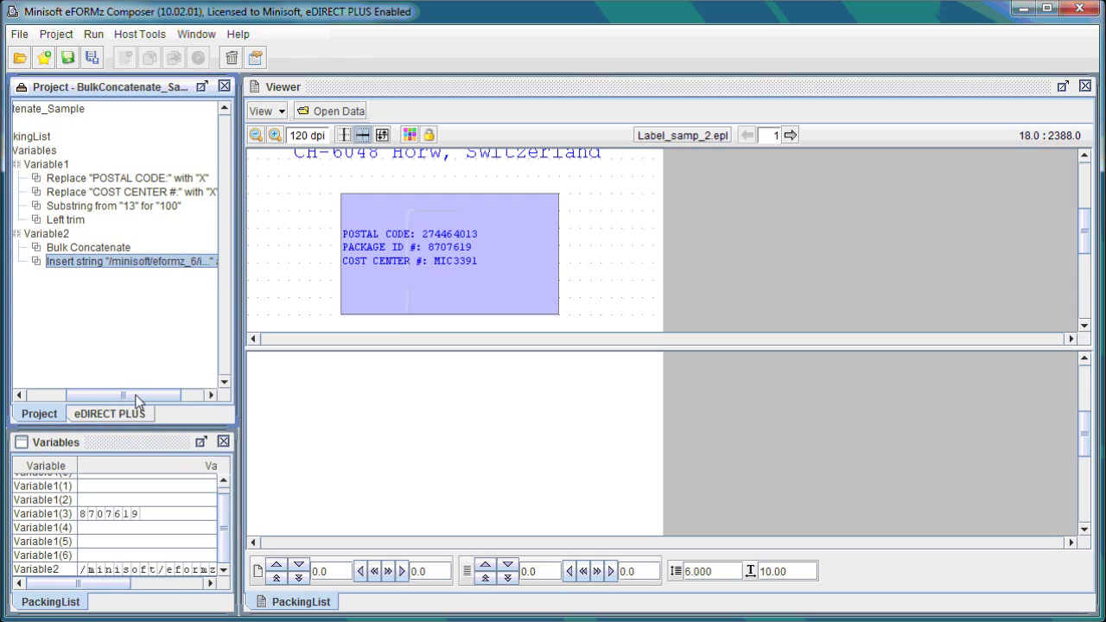
right_click(67, 234)
mouse_move(138, 267)
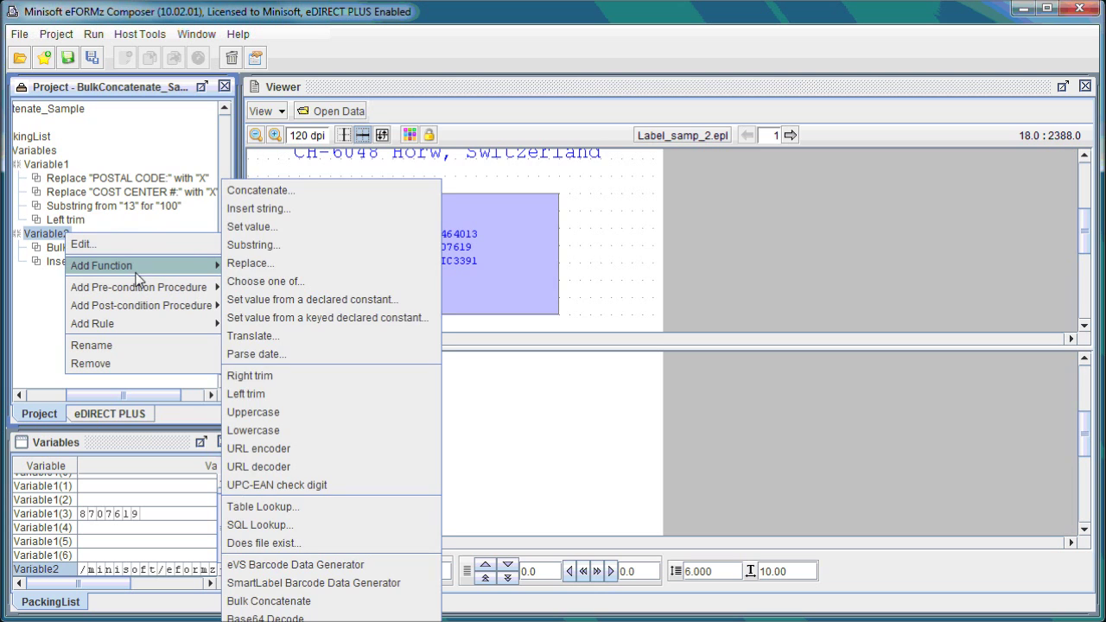
click(308, 191)
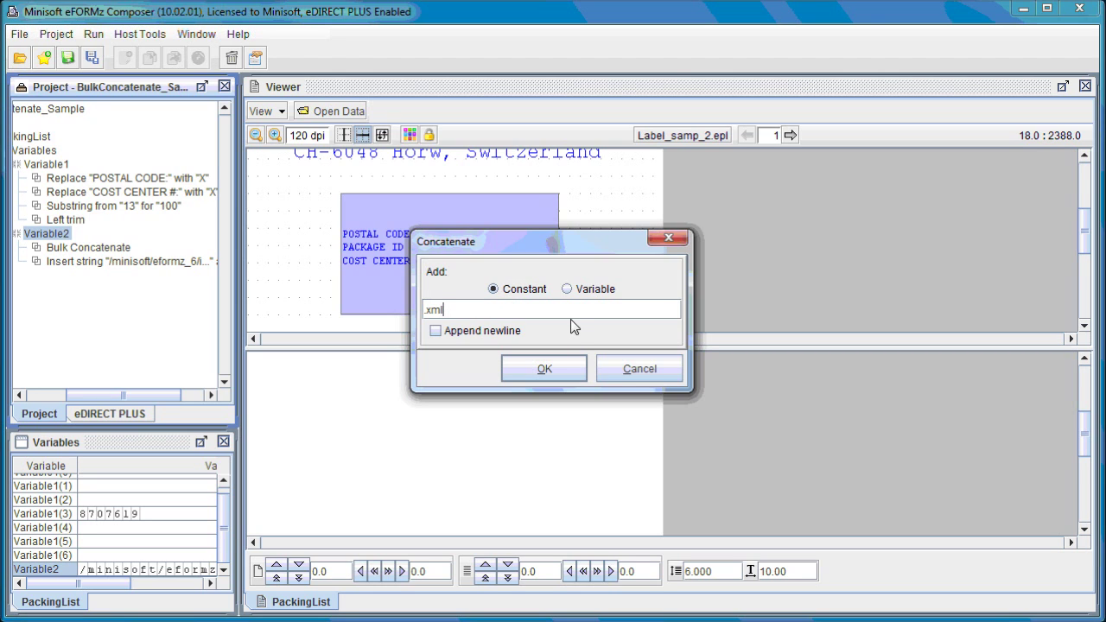
click(560, 366)
mouse_move(102, 586)
mouse_down()
mouse_move(196, 590)
mouse_move(108, 586)
mouse_move(93, 571)
mouse_up()
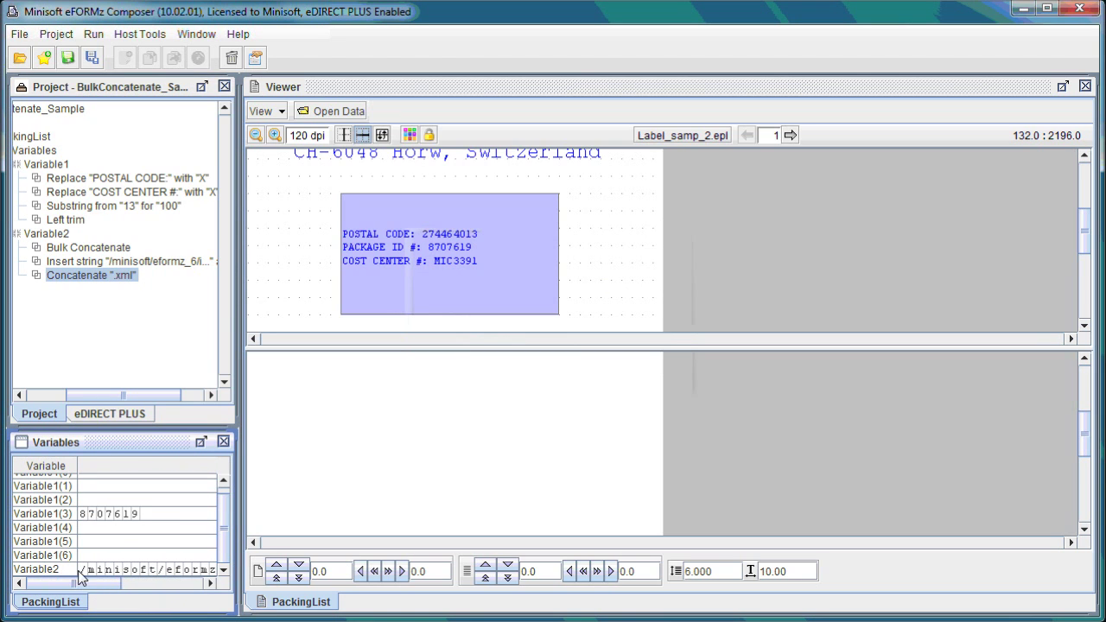
Add a Place Text rule using Variable2 in the empty output area below the label block, keeping the default alignment and font settings
click(157, 397)
drag(154, 395, 129, 396)
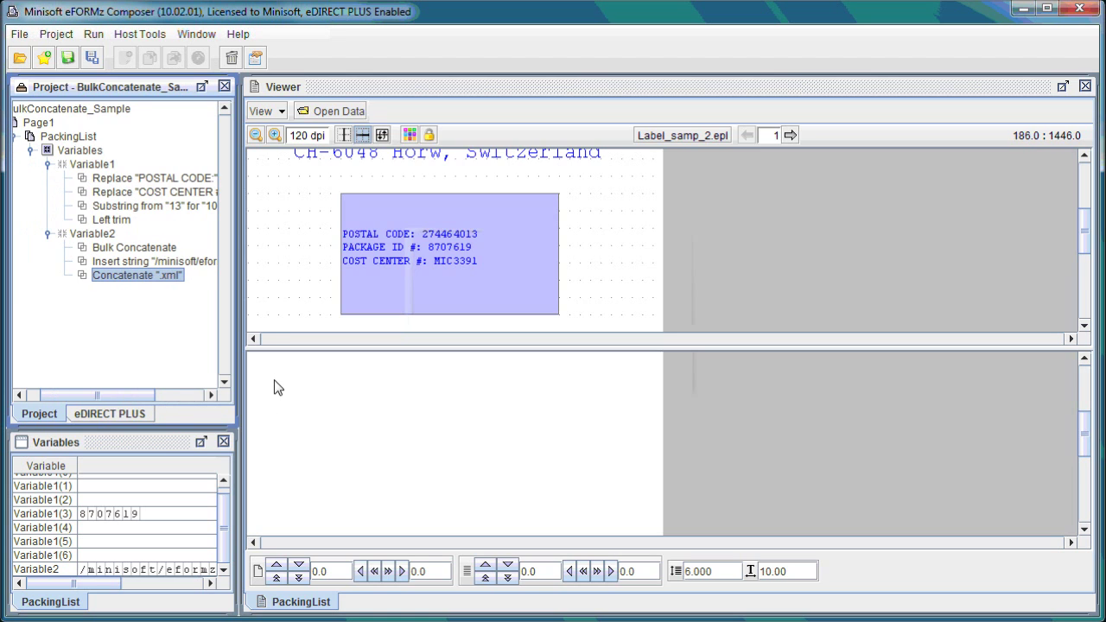
right_click(276, 369)
mouse_move(312, 424)
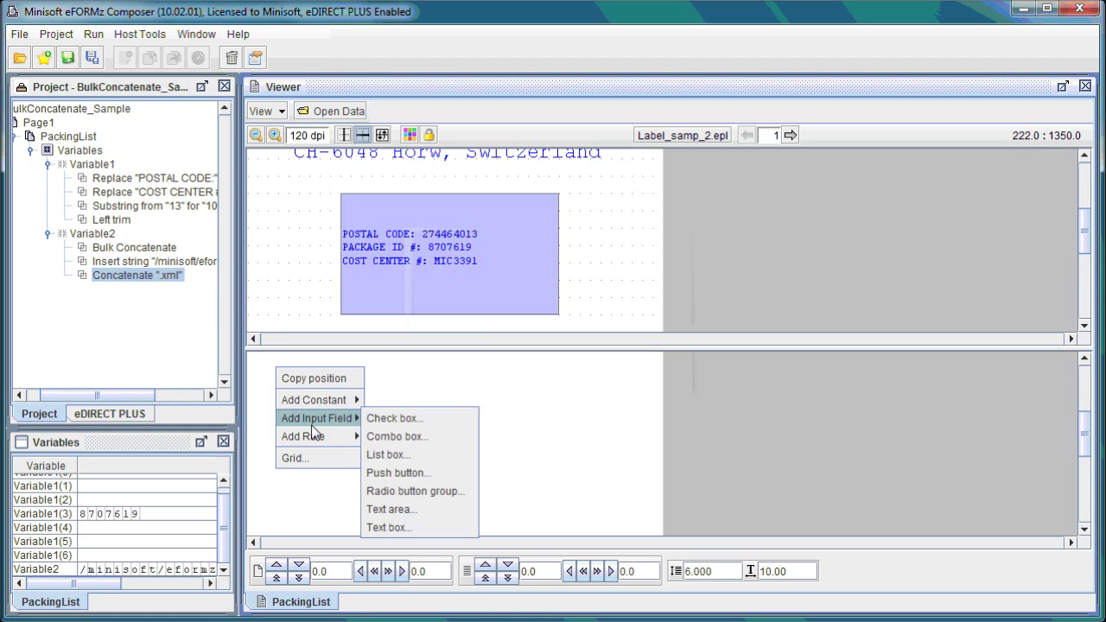
click(393, 439)
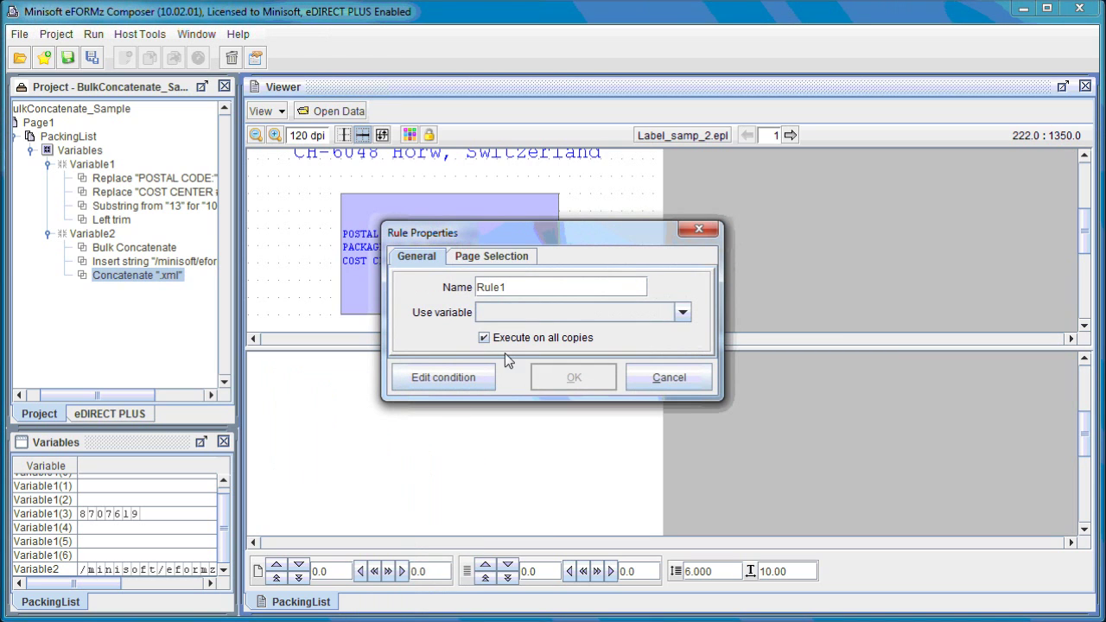
click(532, 313)
click(529, 356)
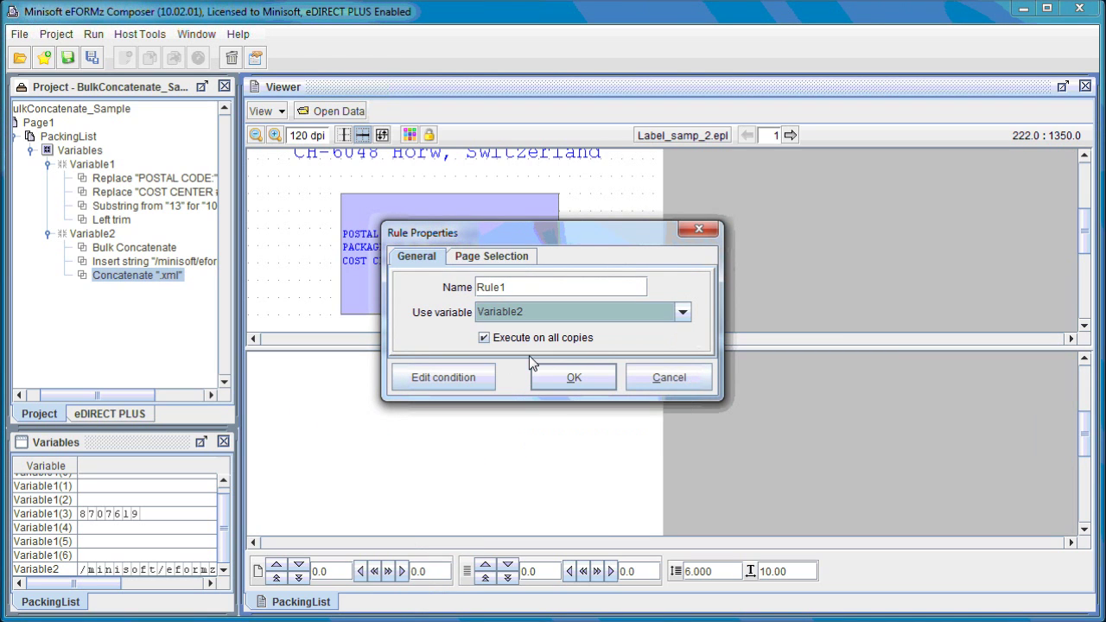
click(557, 375)
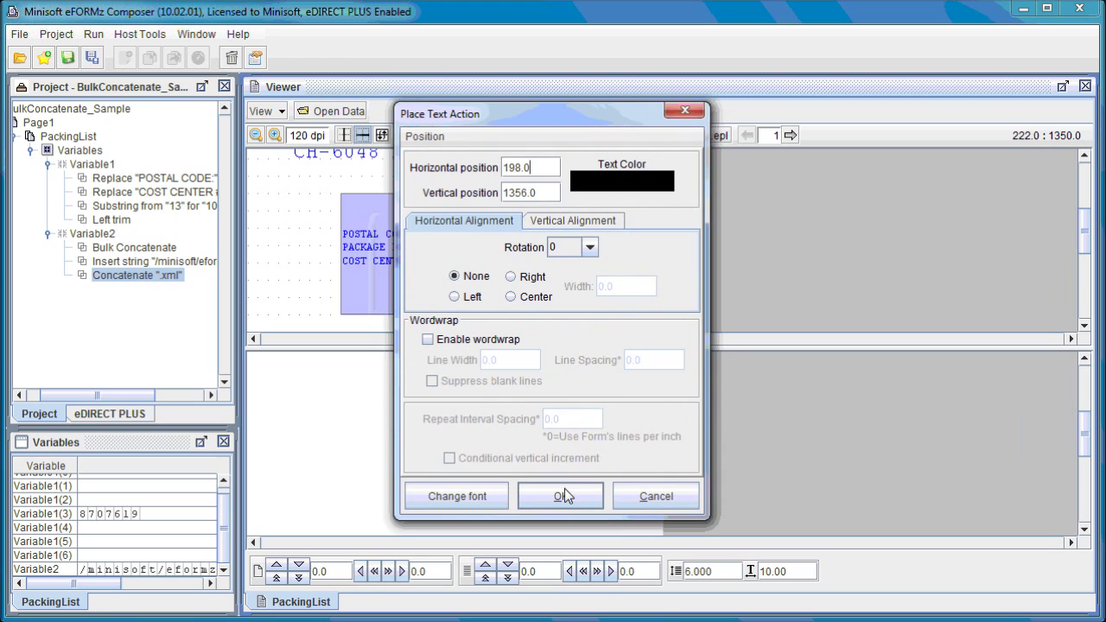
click(559, 495)
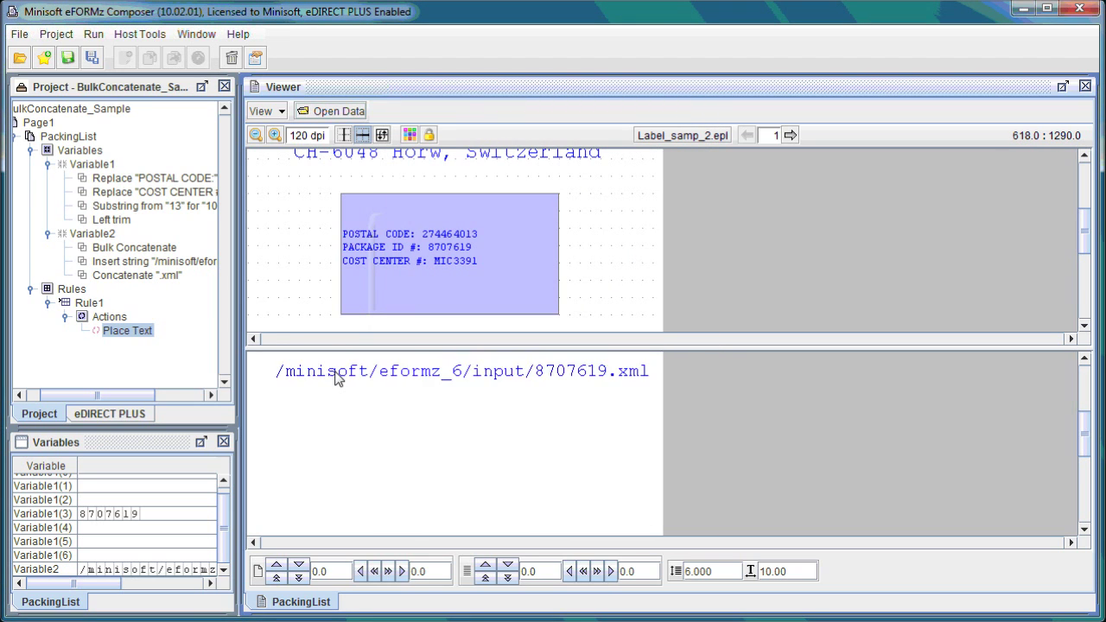
Move the placed file path text slightly down and to the left on the output form
drag(338, 370, 329, 392)
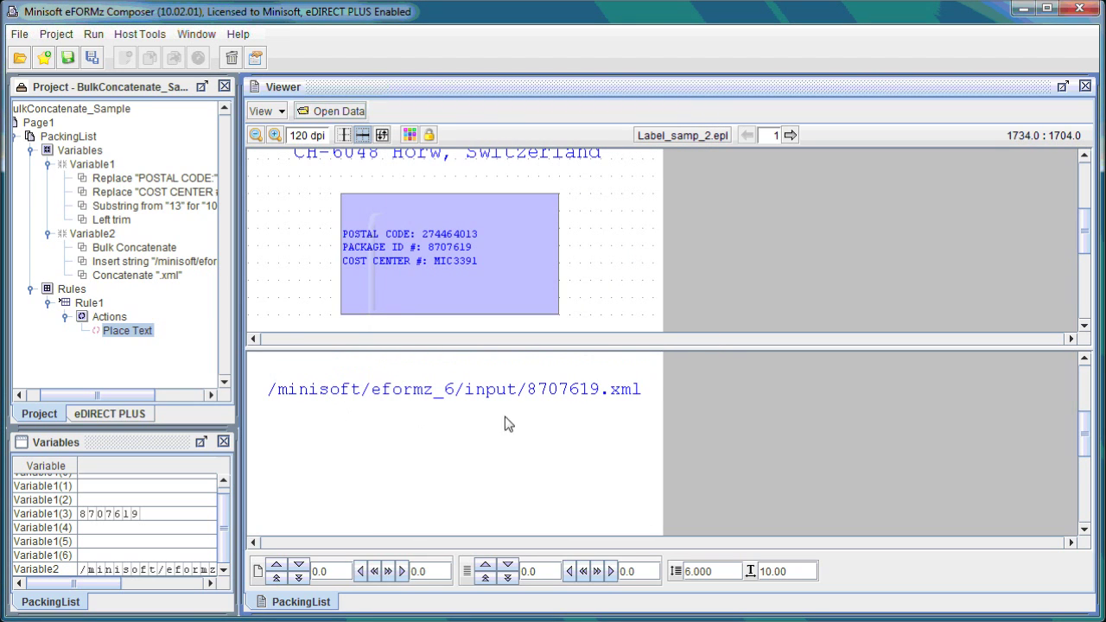
scroll(539, 429, up, 2)
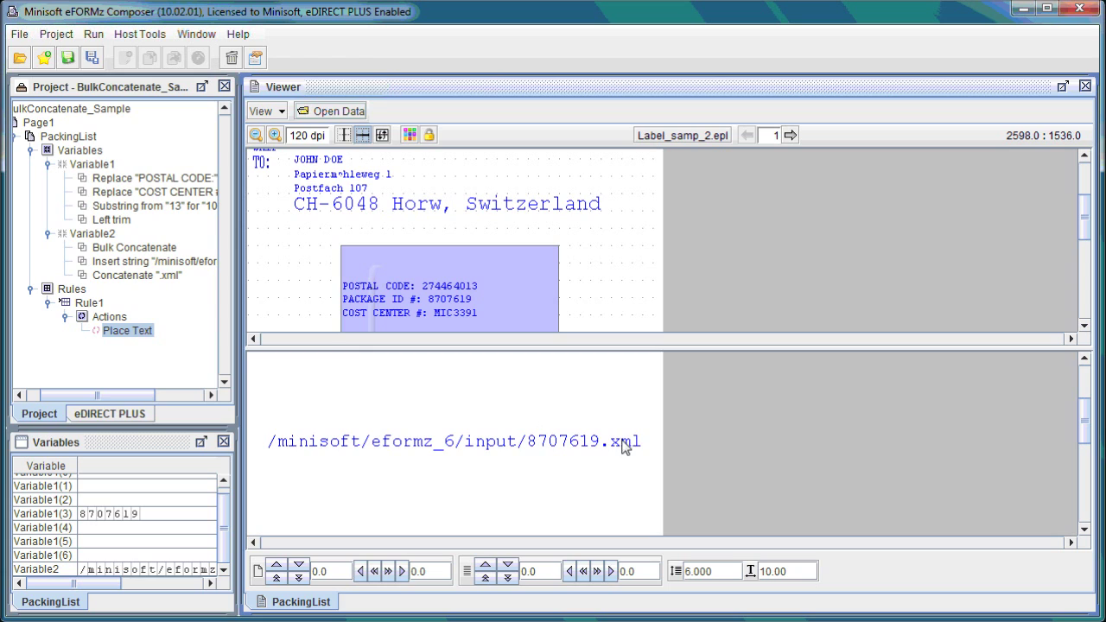
scroll(608, 449, down, 2)
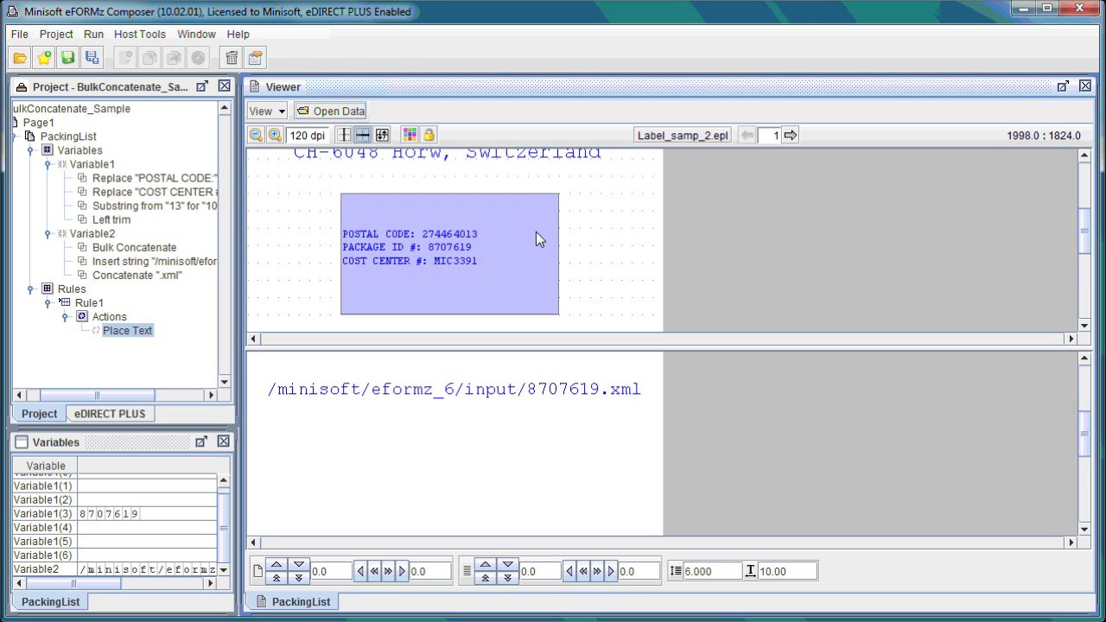
Load the data file Label_samp_1.epl into the viewer and check the placed path against its label block
click(357, 116)
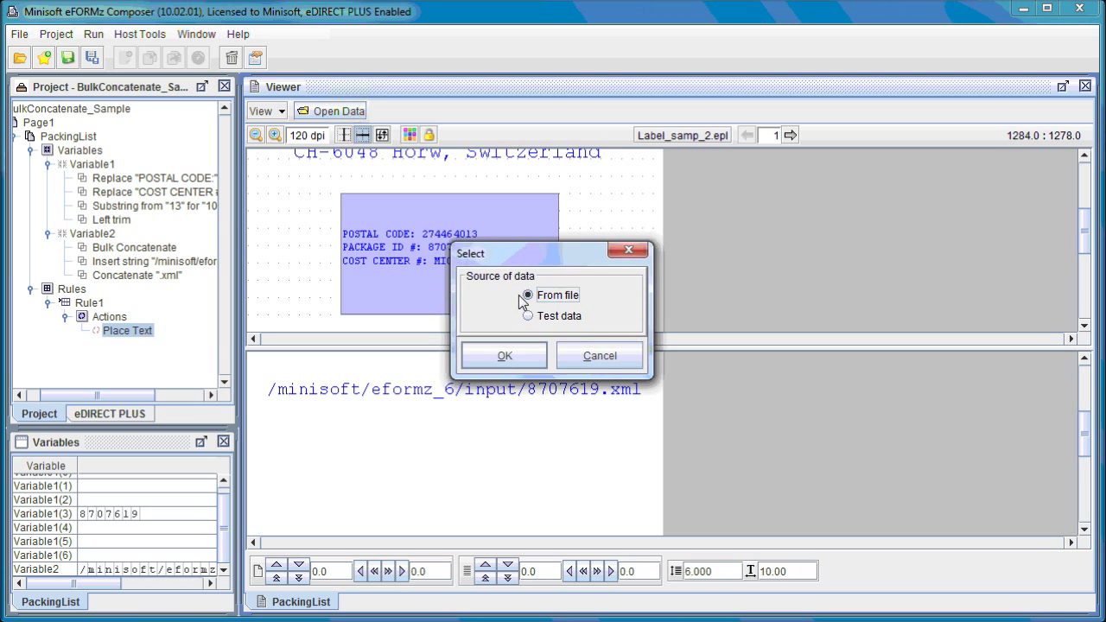
click(516, 358)
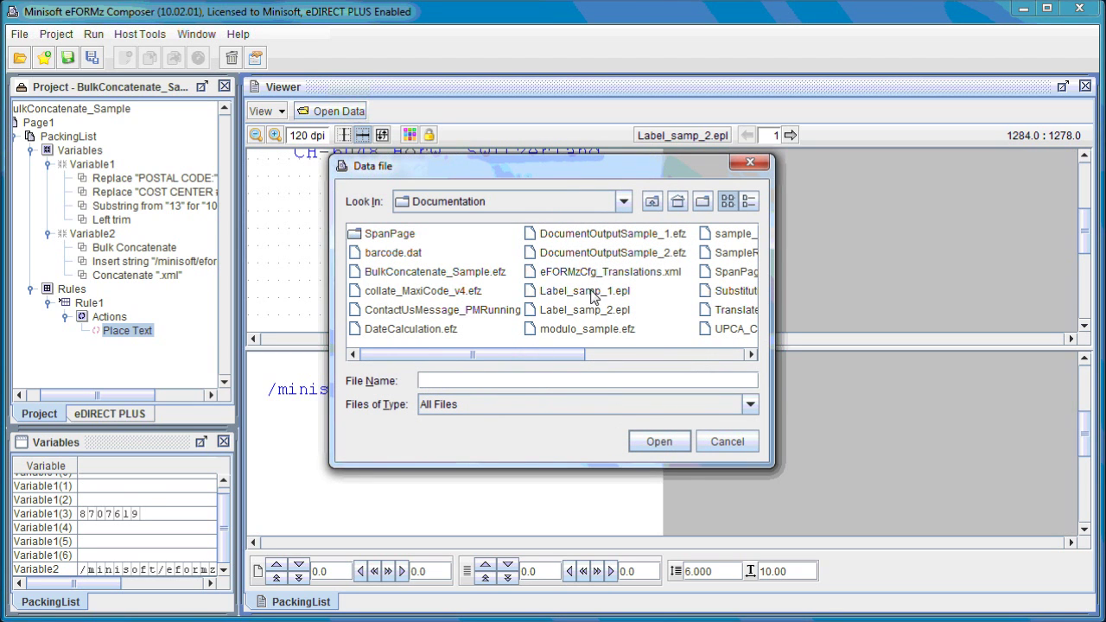
double_click(592, 296)
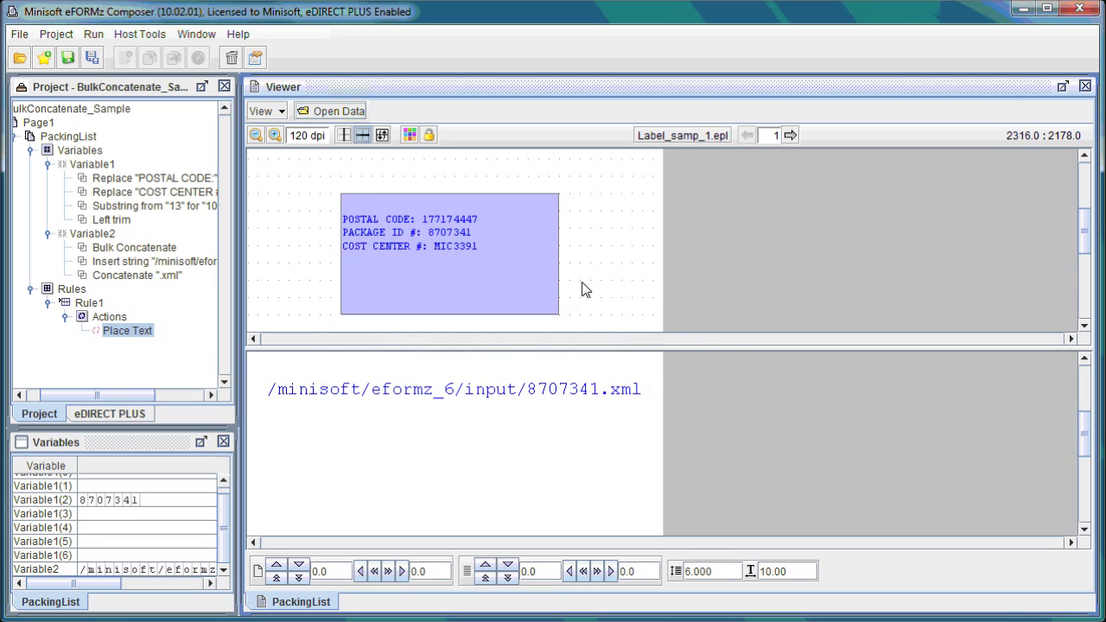
scroll(449, 227, up, 3)
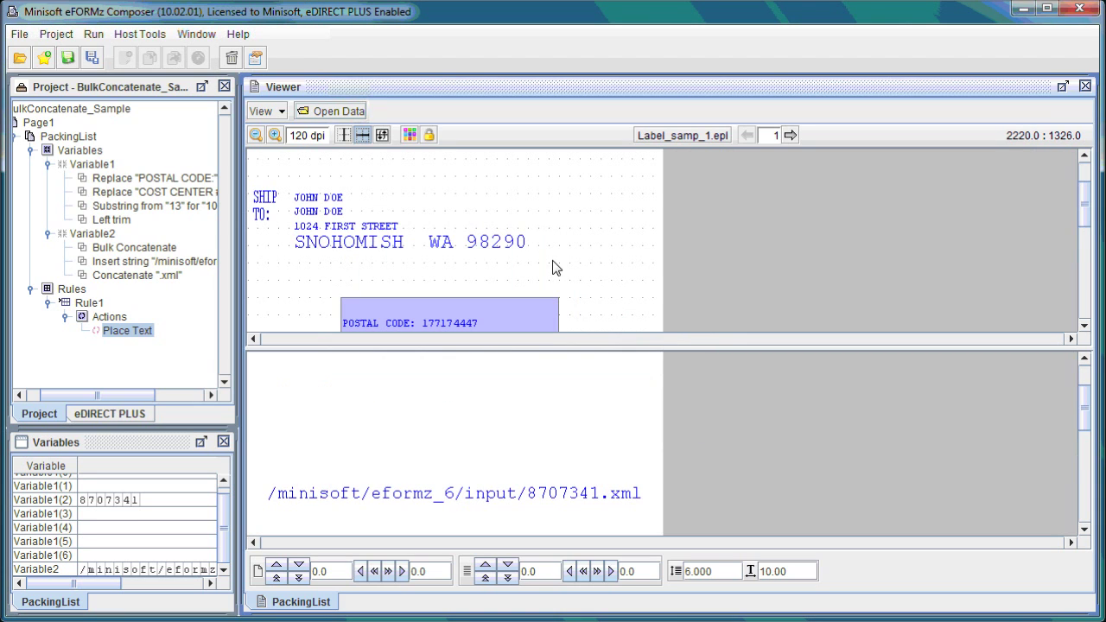
scroll(540, 249, down, 3)
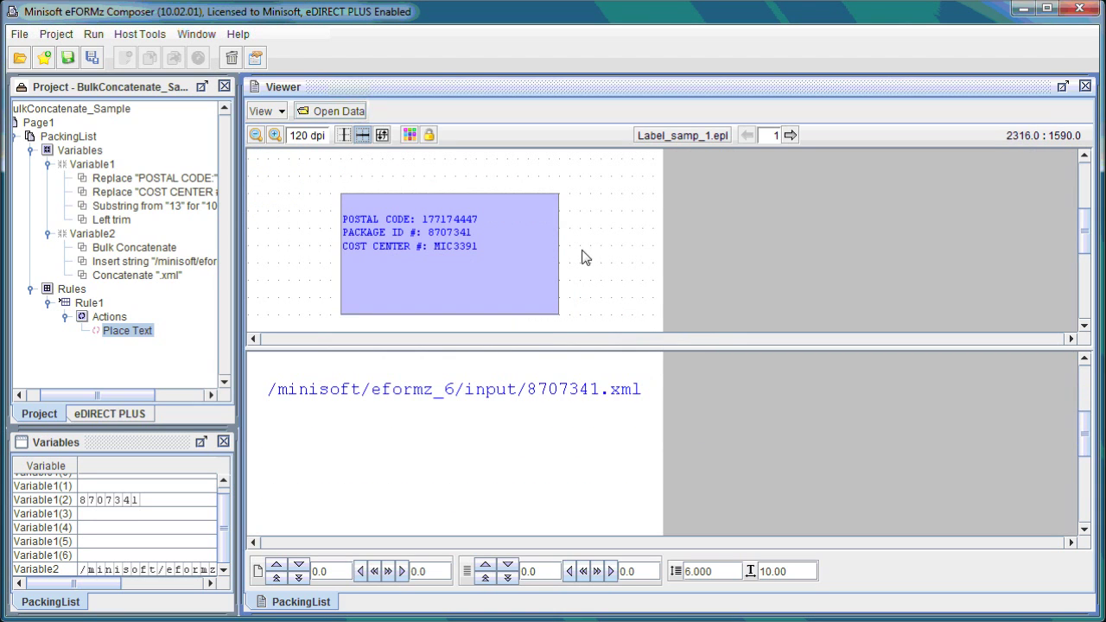